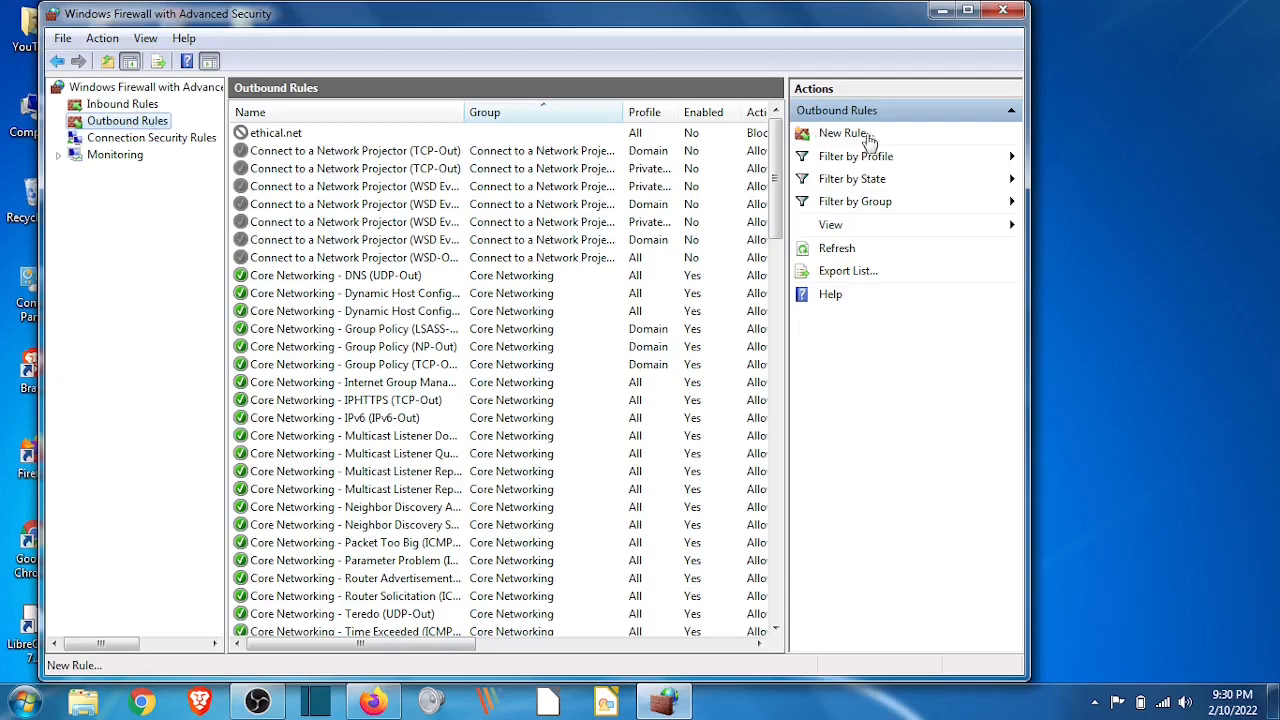
# Start a new outbound port rule for TCP covering the specific remote ports 80 and 443
pyautogui.click(884, 143)
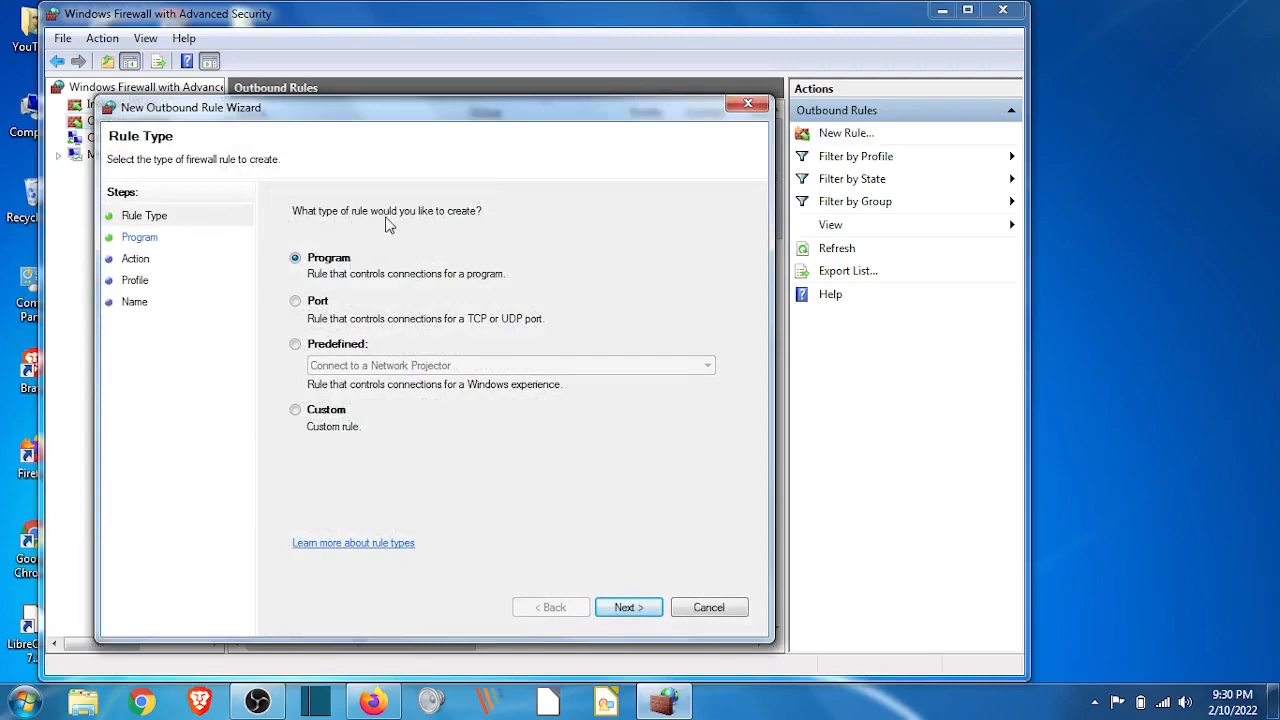
pyautogui.click(296, 303)
pyautogui.click(630, 608)
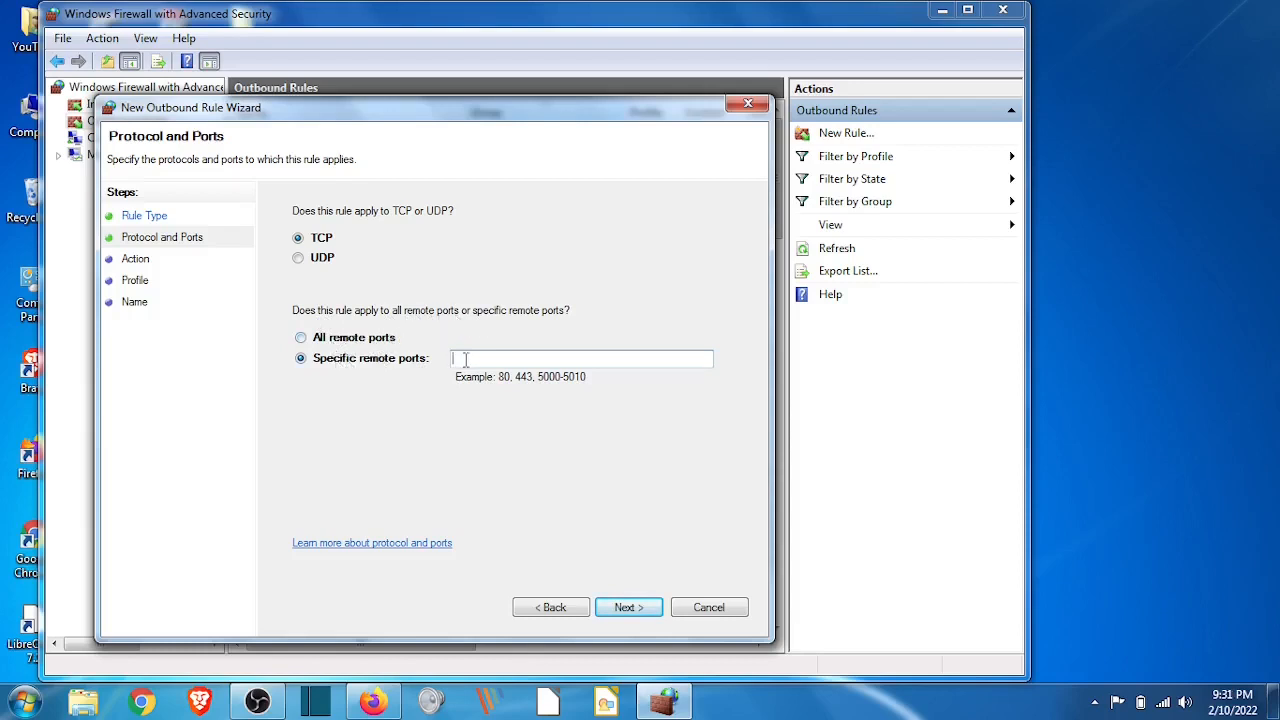
pyautogui.write('80,')
pyautogui.write('443')
pyautogui.click(627, 608)
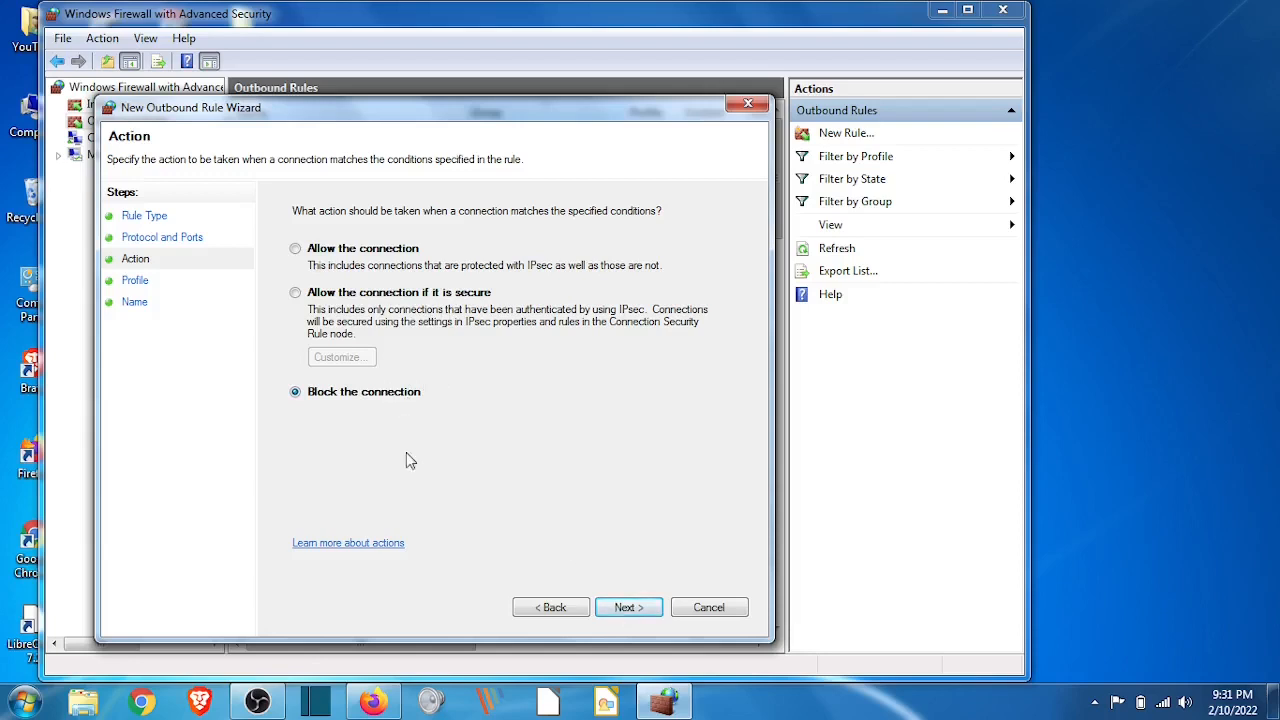
# Have the rule block the connection and apply to the Domain, Private and Public profiles
pyautogui.click(638, 608)
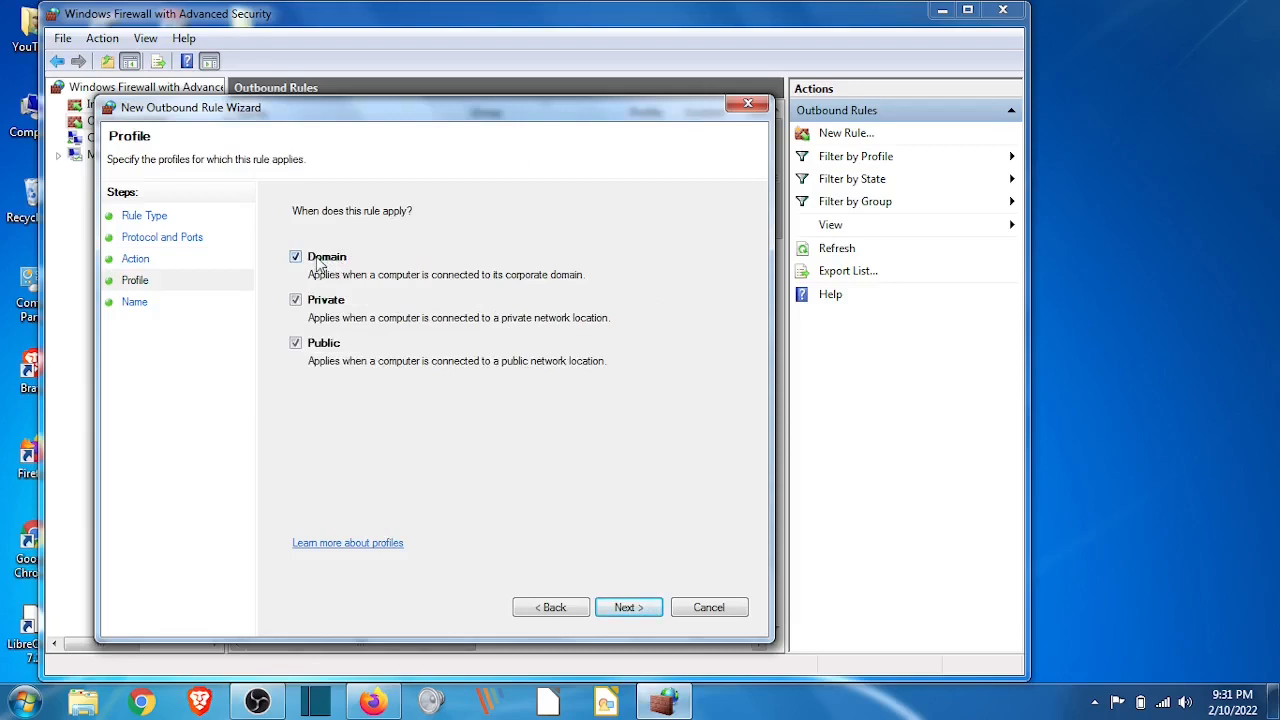
pyautogui.click(628, 608)
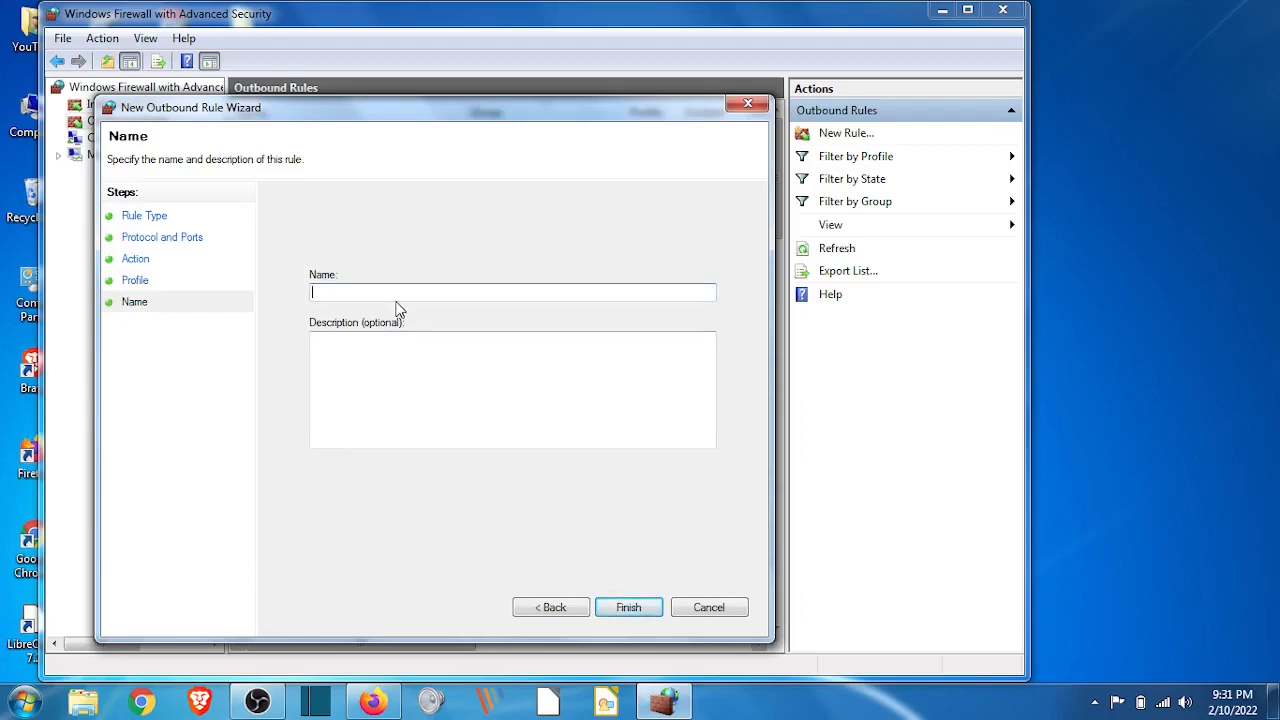
# Name the rule "Block Internet", describe it as "Blocks the users from accessing the web", and finish creating it
pyautogui.write('Block Internet')
pyautogui.click(379, 344)
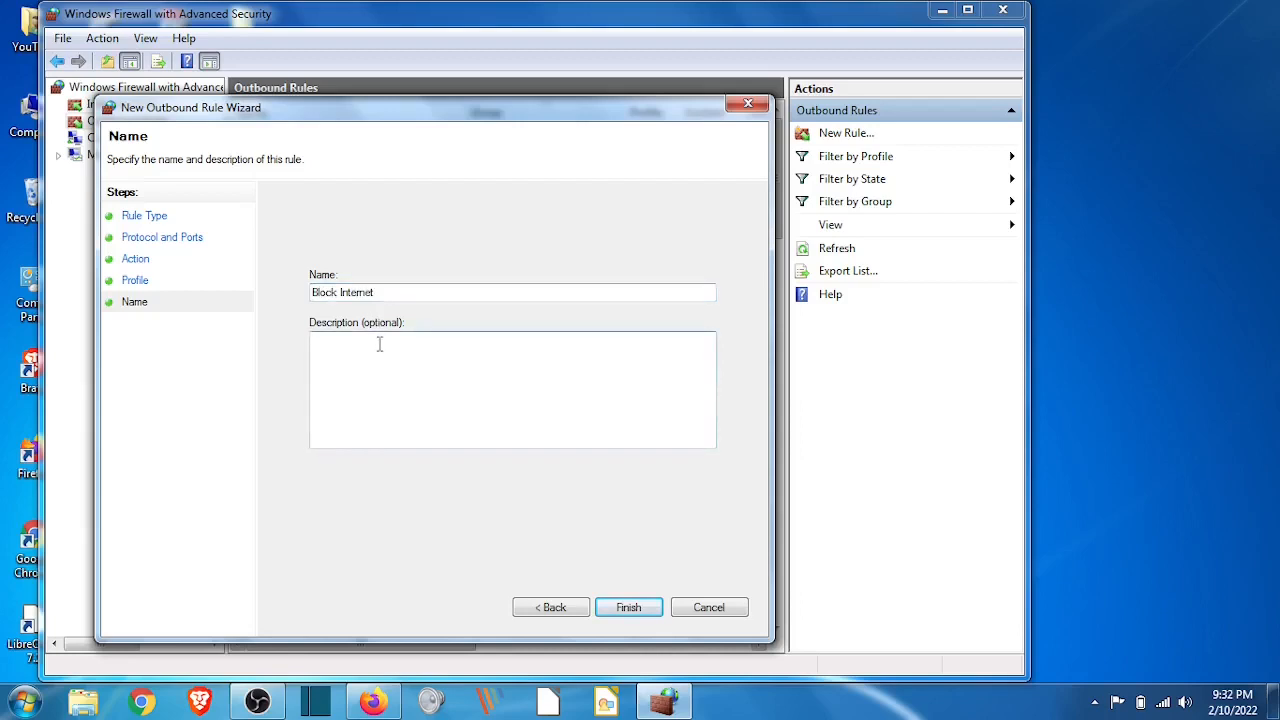
pyautogui.write('Blocke')
pyautogui.press('BackSpace')
pyautogui.write('s the we')
pyautogui.press('BackSpace')
pyautogui.press('BackSpace')
pyautogui.press('BackSpace')
pyautogui.write('users from accessing the web')
pyautogui.click(630, 608)
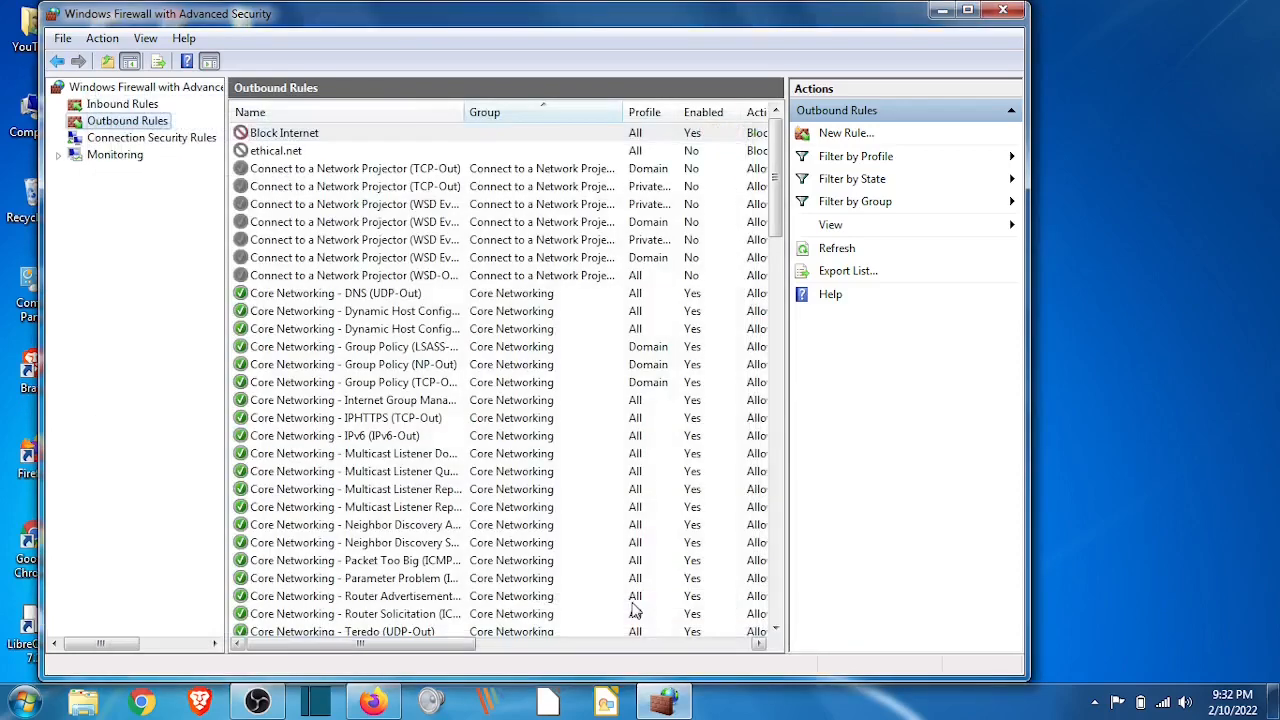
pyautogui.click(343, 150)
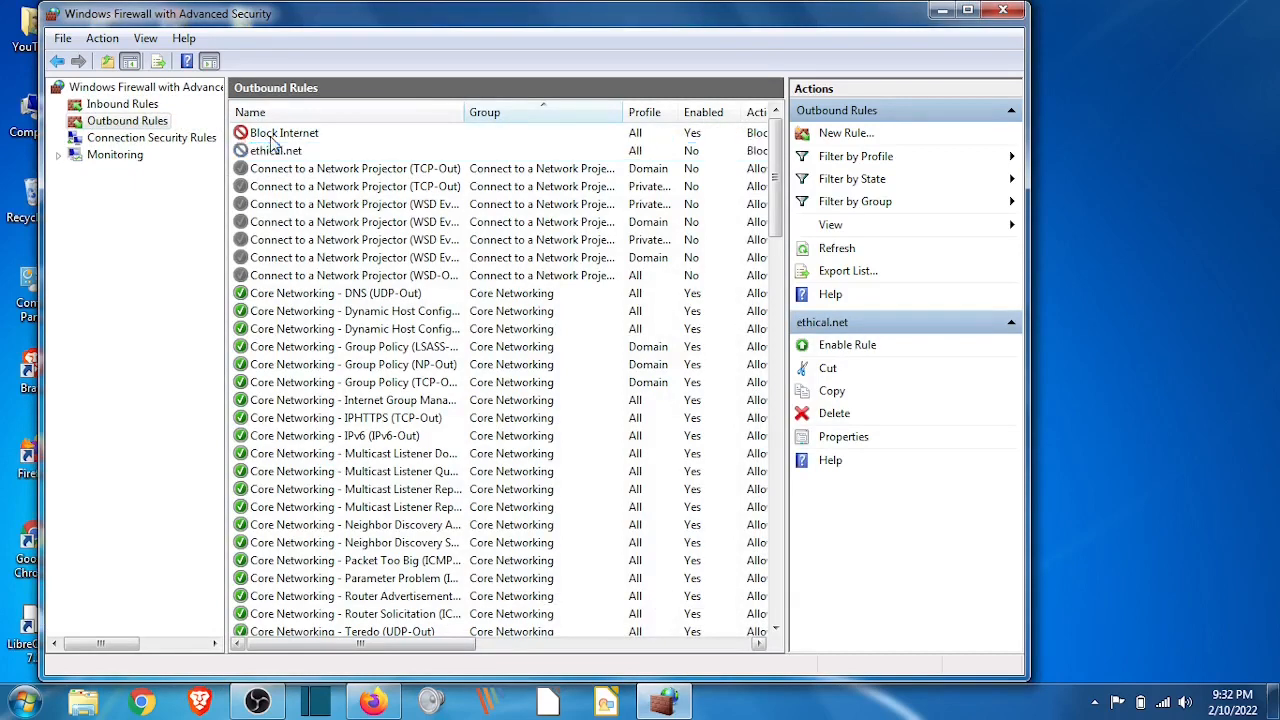
pyautogui.click(271, 136)
pyautogui.click(272, 150)
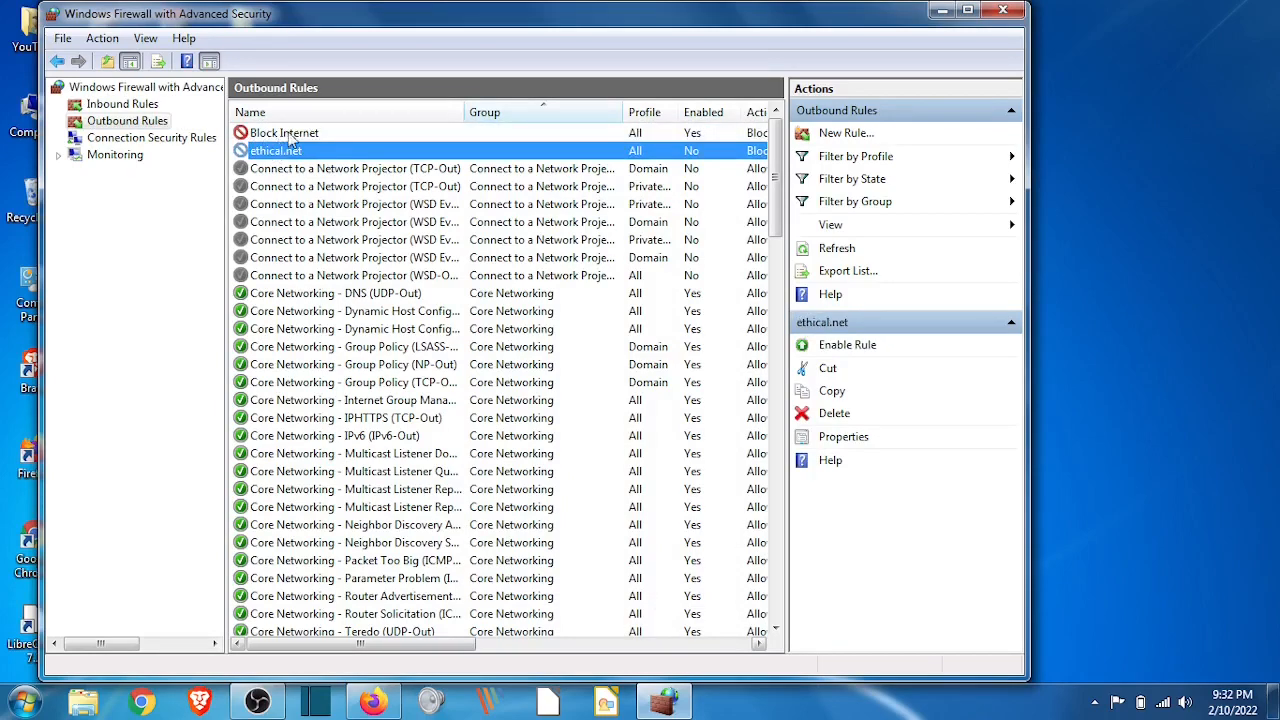
pyautogui.click(328, 137)
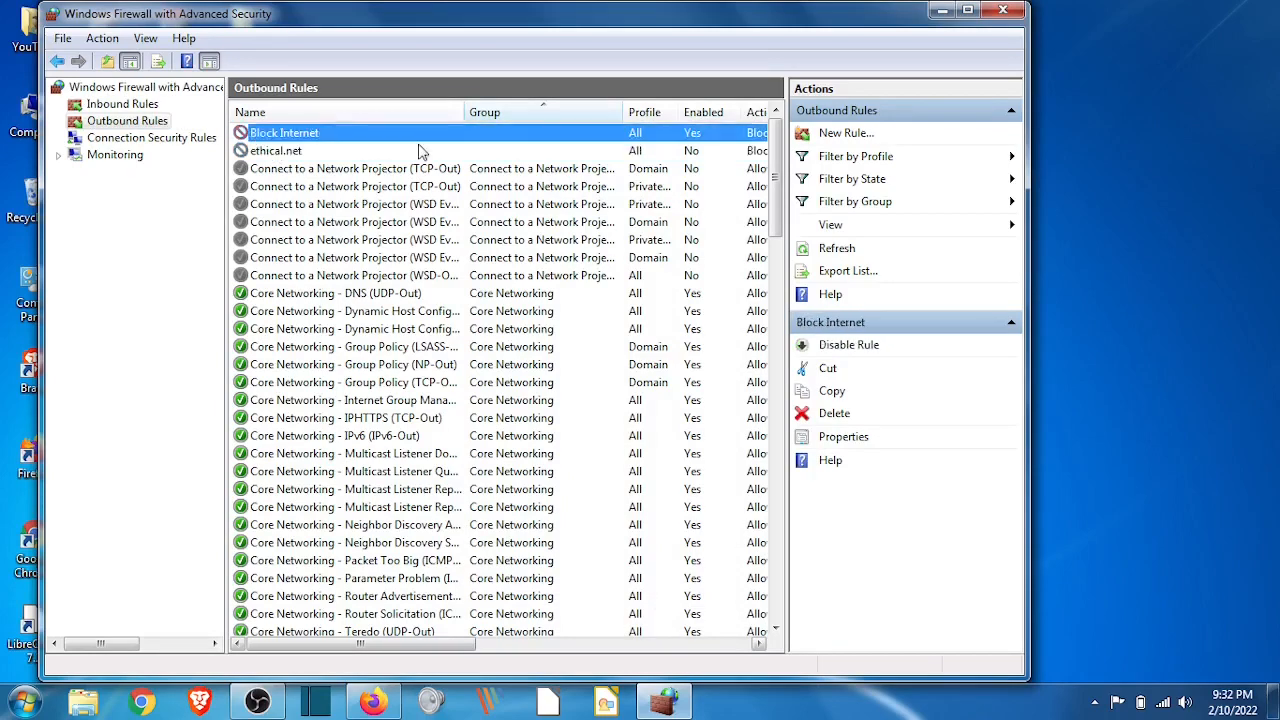
pyautogui.click(943, 15)
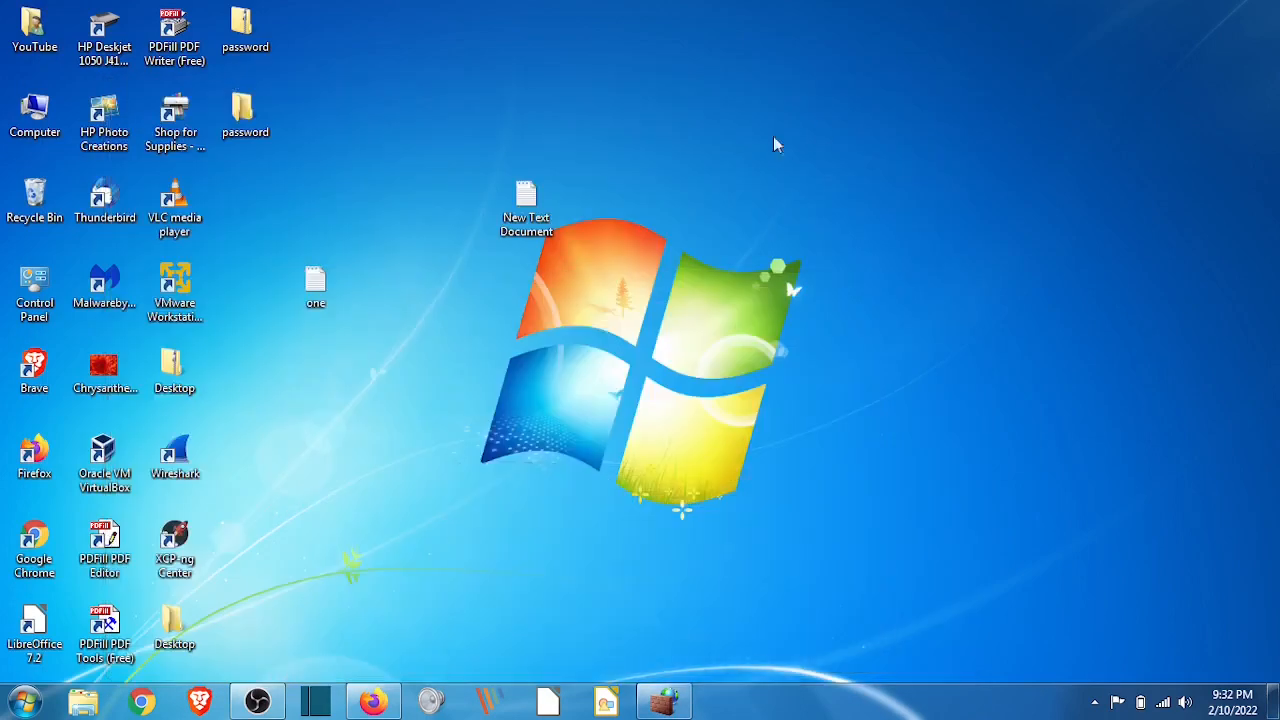
pyautogui.rightClick(733, 155)
pyautogui.click(795, 205)
pyautogui.rightClick(808, 200)
pyautogui.click(908, 262)
# Switch to Firefox and try to open google.com to test the block
pyautogui.click(368, 704)
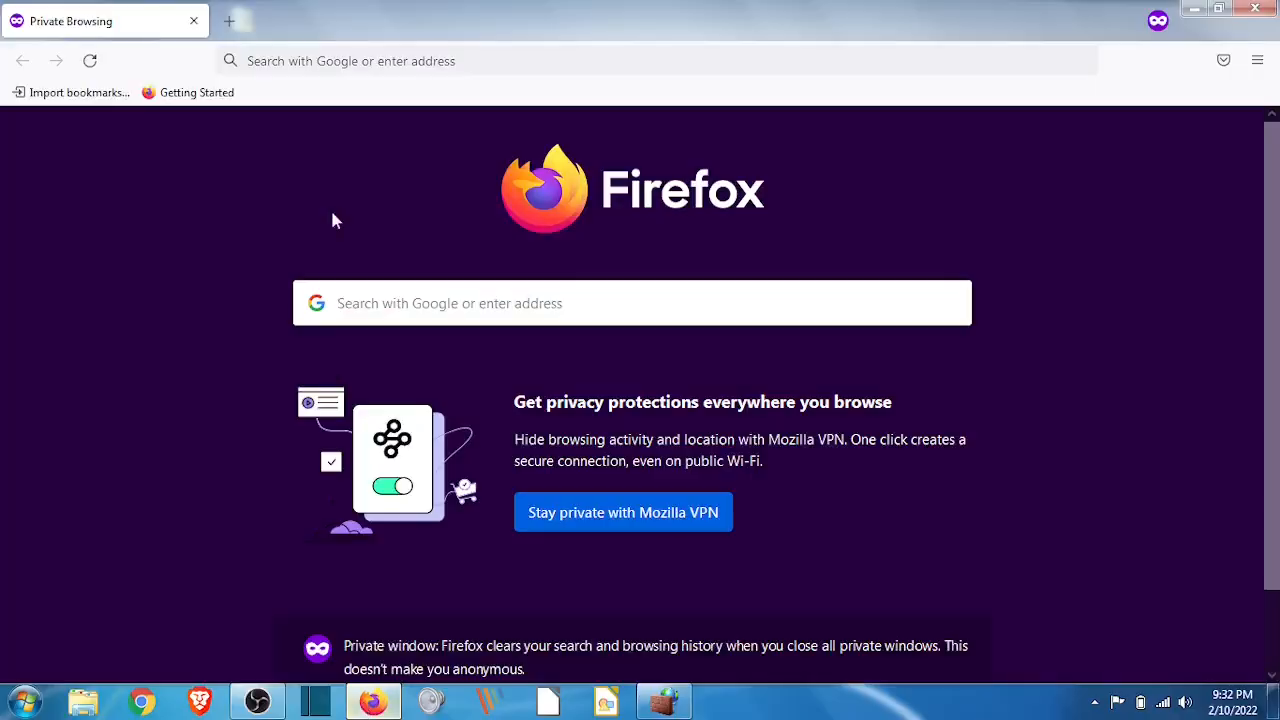
pyautogui.click(294, 61)
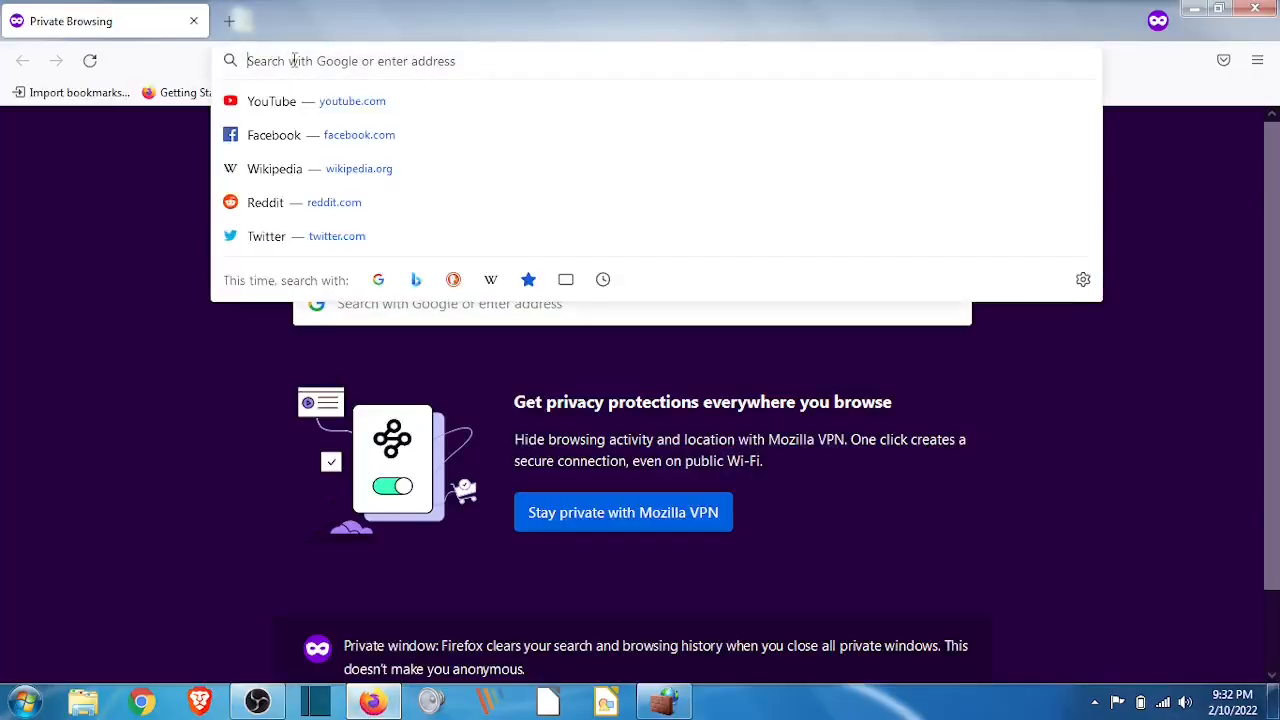
pyautogui.write('googl')
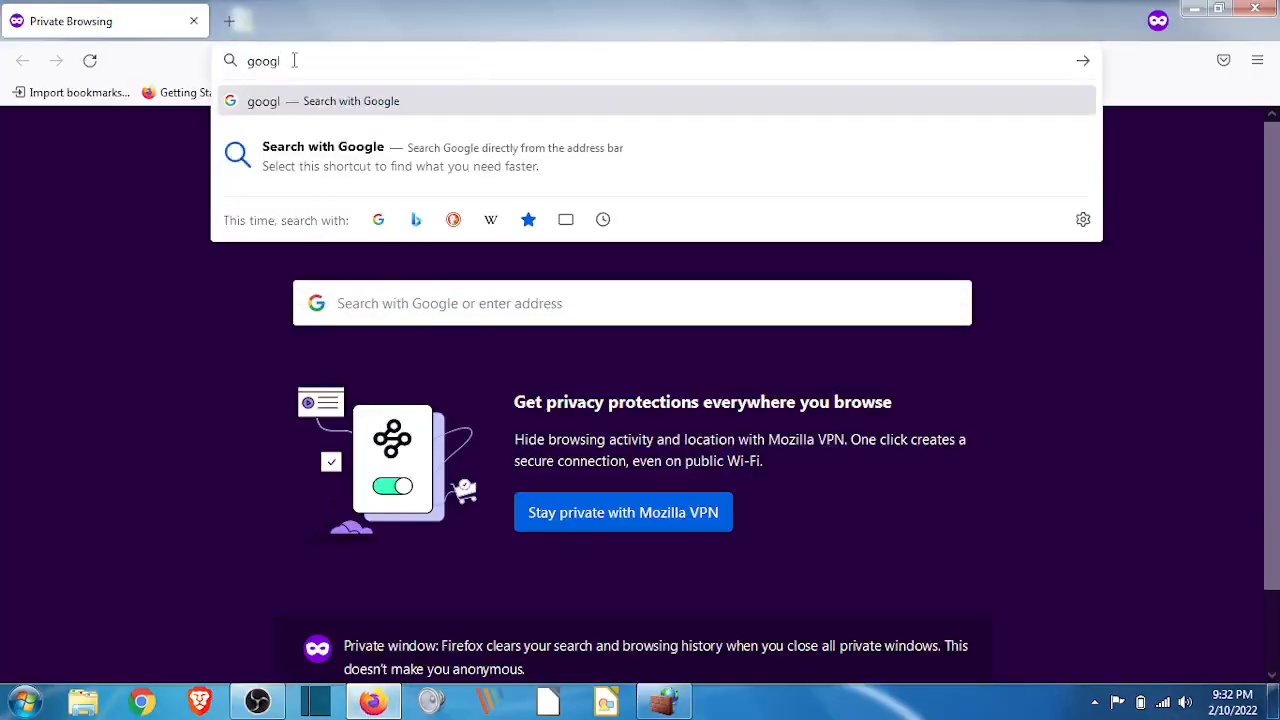
pyautogui.write('e.com')
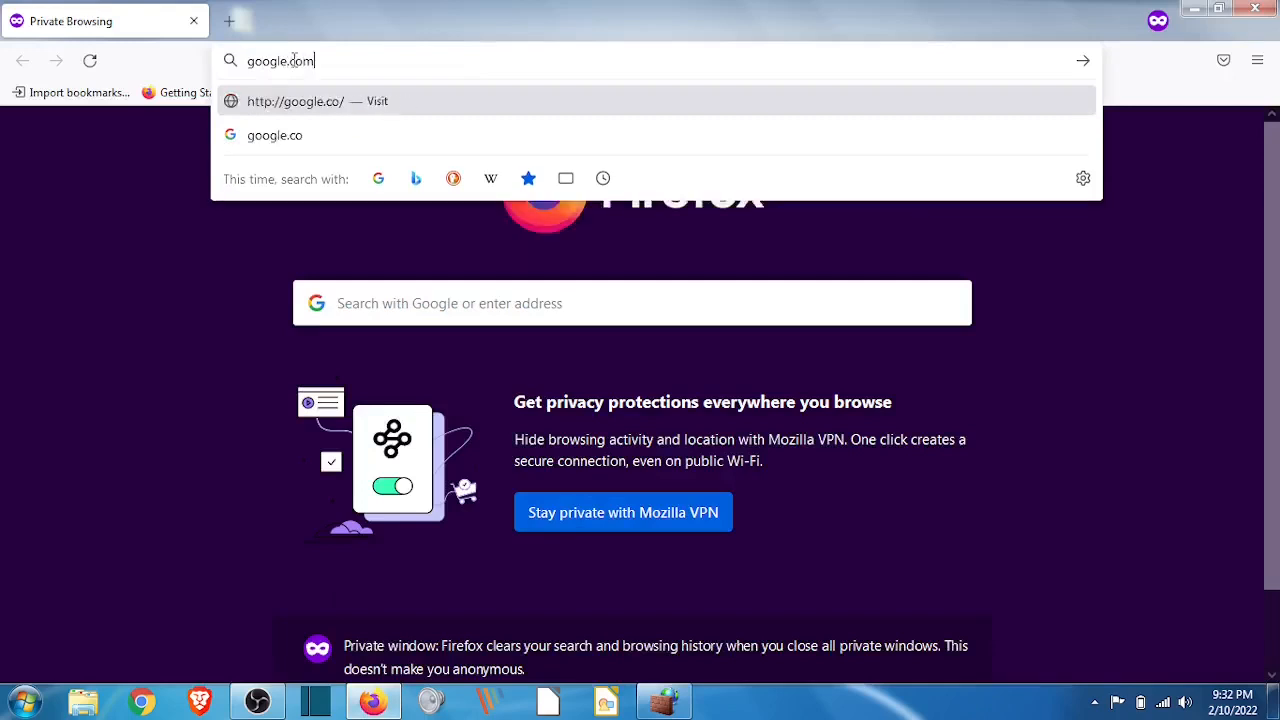
pyautogui.press('Return')
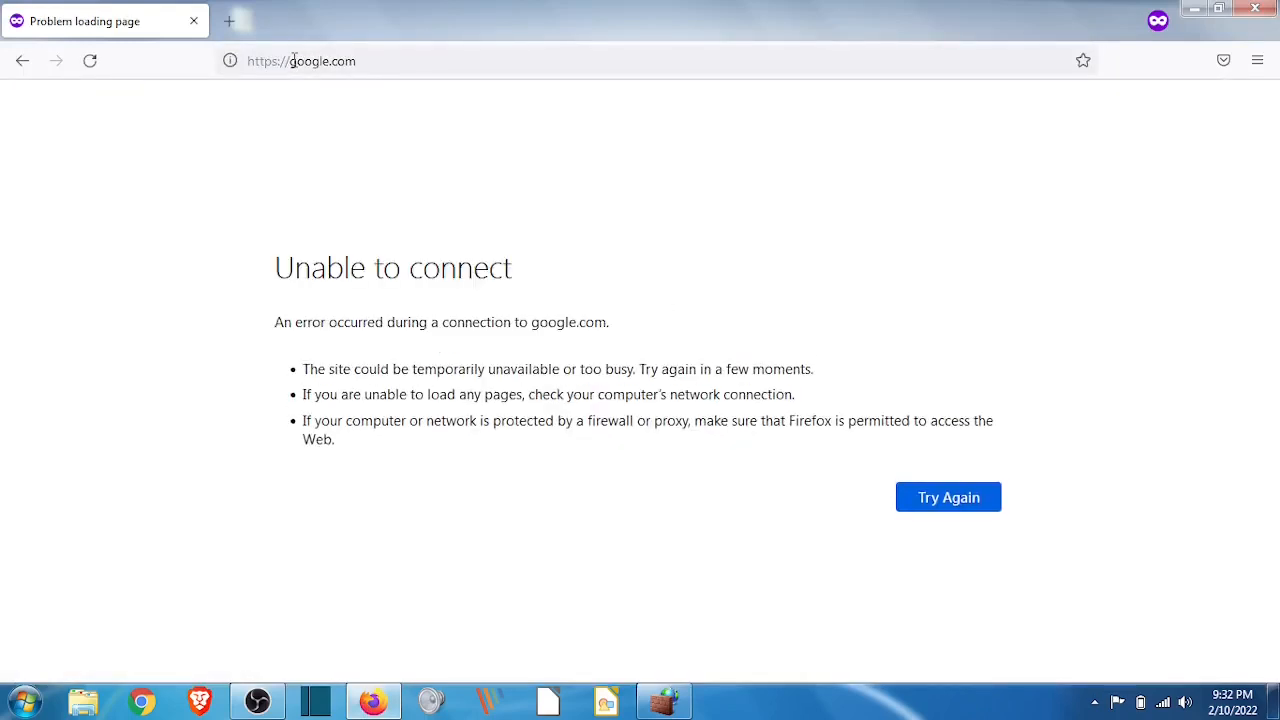
# Try to load youtube.com and wikipedia.org in separate new tabs
pyautogui.click(229, 21)
pyautogui.click(268, 52)
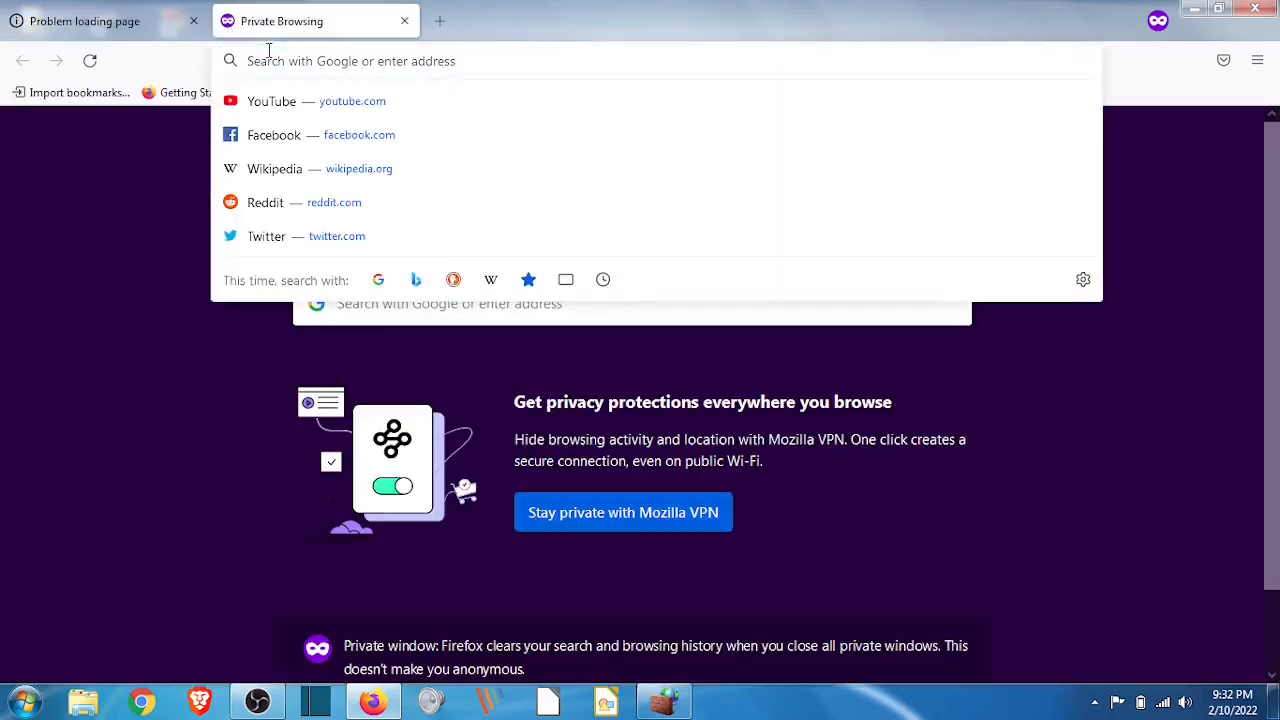
pyautogui.click(358, 104)
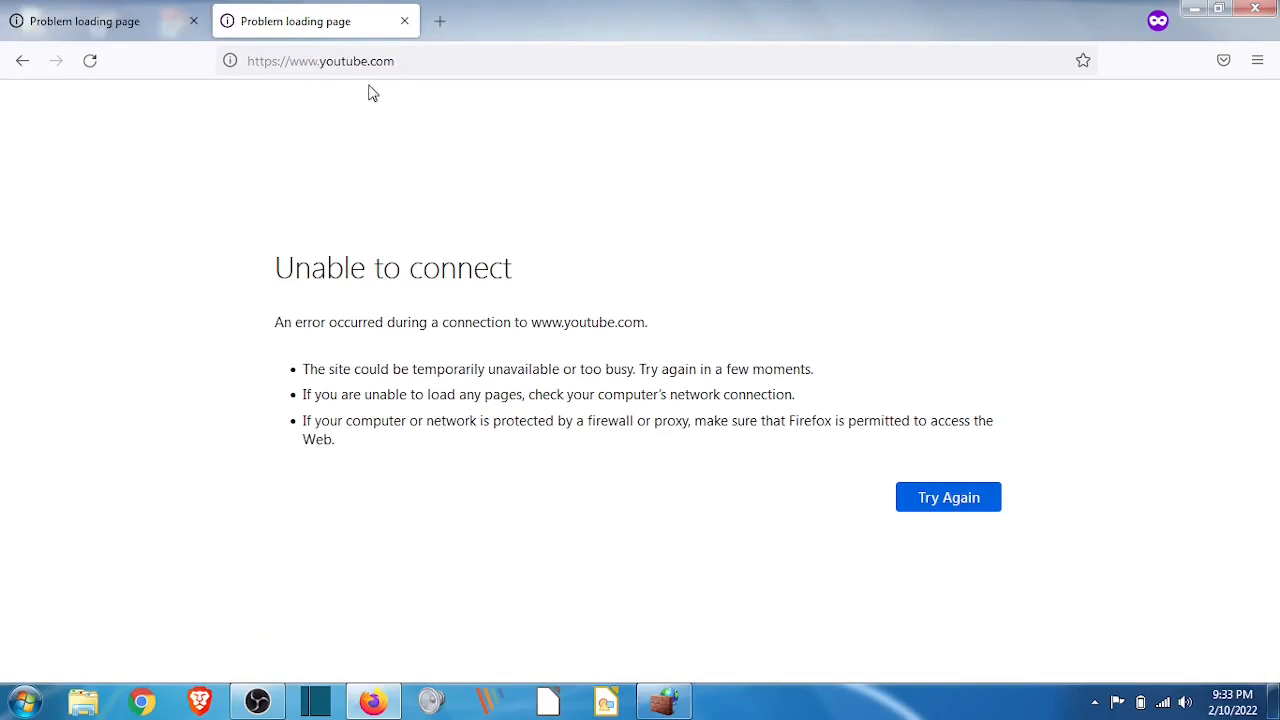
pyautogui.click(439, 22)
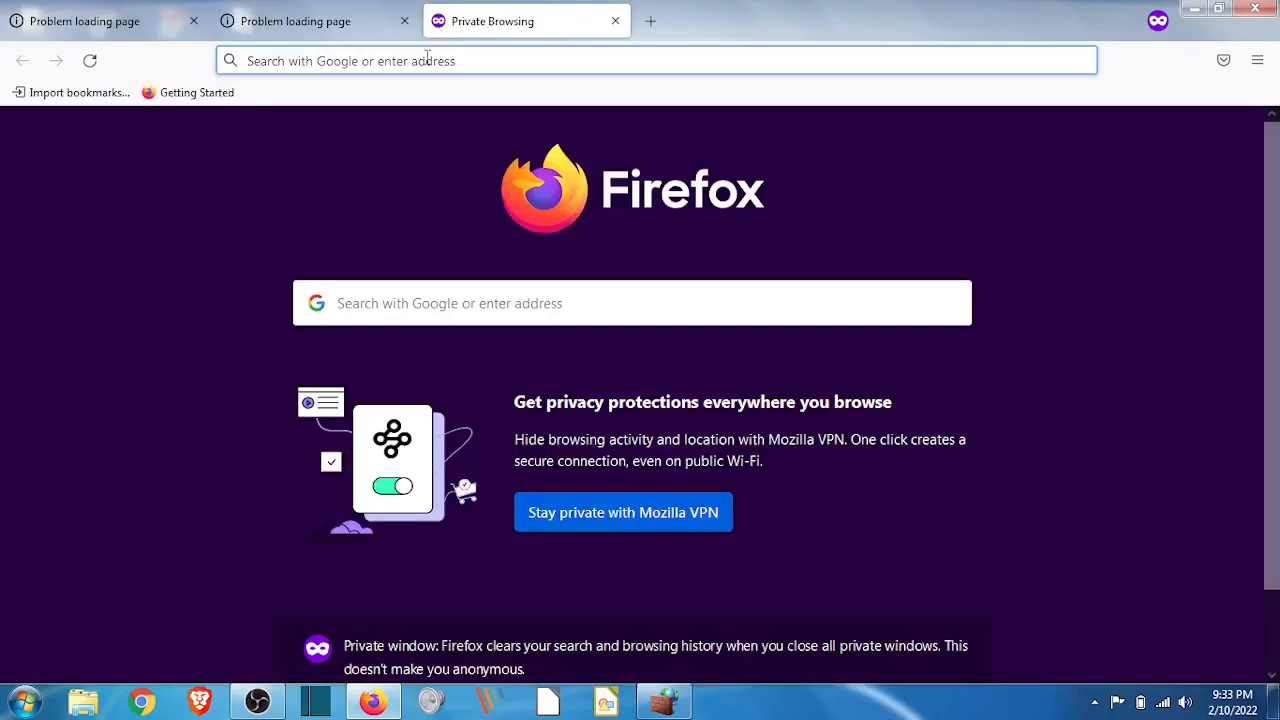
pyautogui.click(424, 58)
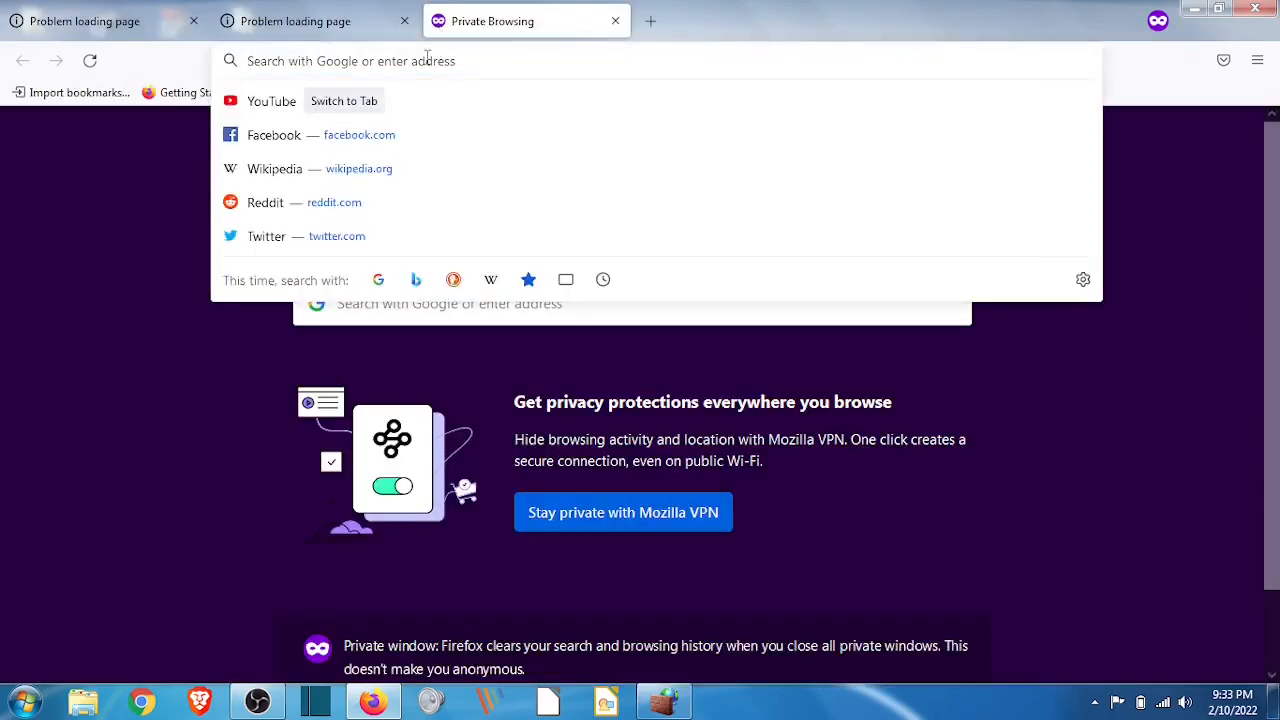
pyautogui.click(383, 180)
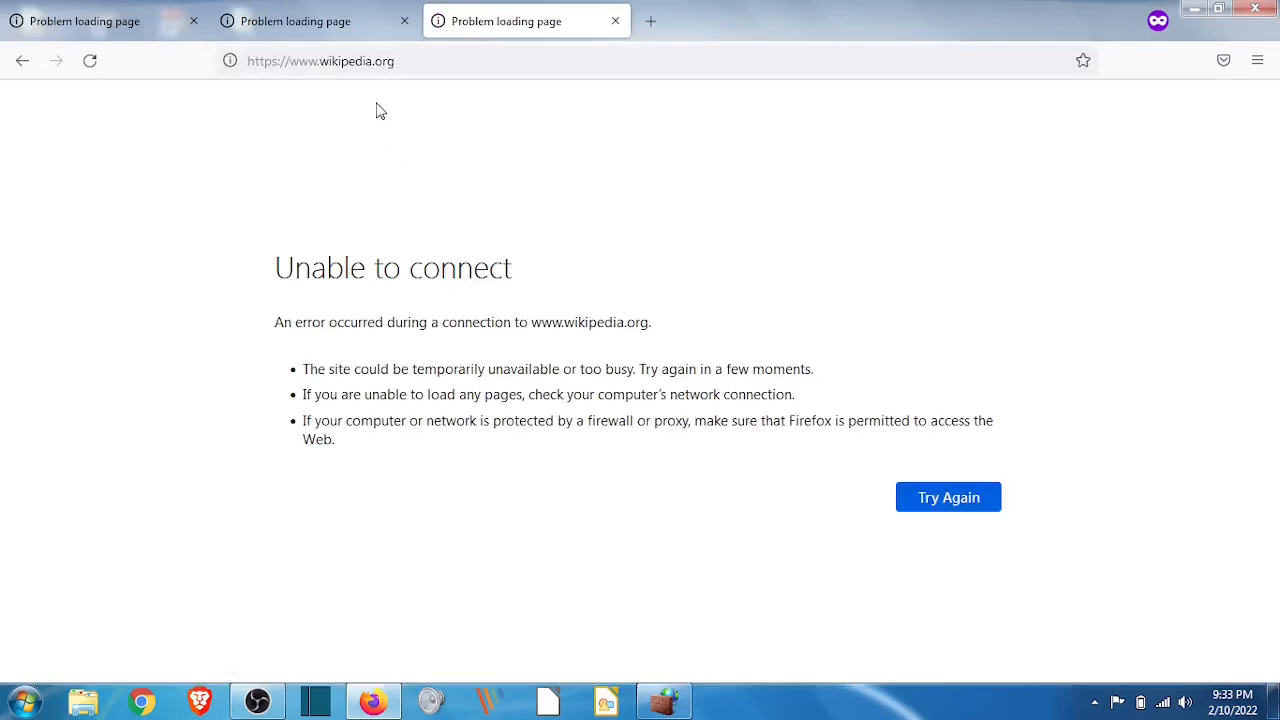
# Disable the Block Internet outbound rule in Windows Firewall, and retry loading wikipedia.org in Firefox
pyautogui.click(660, 702)
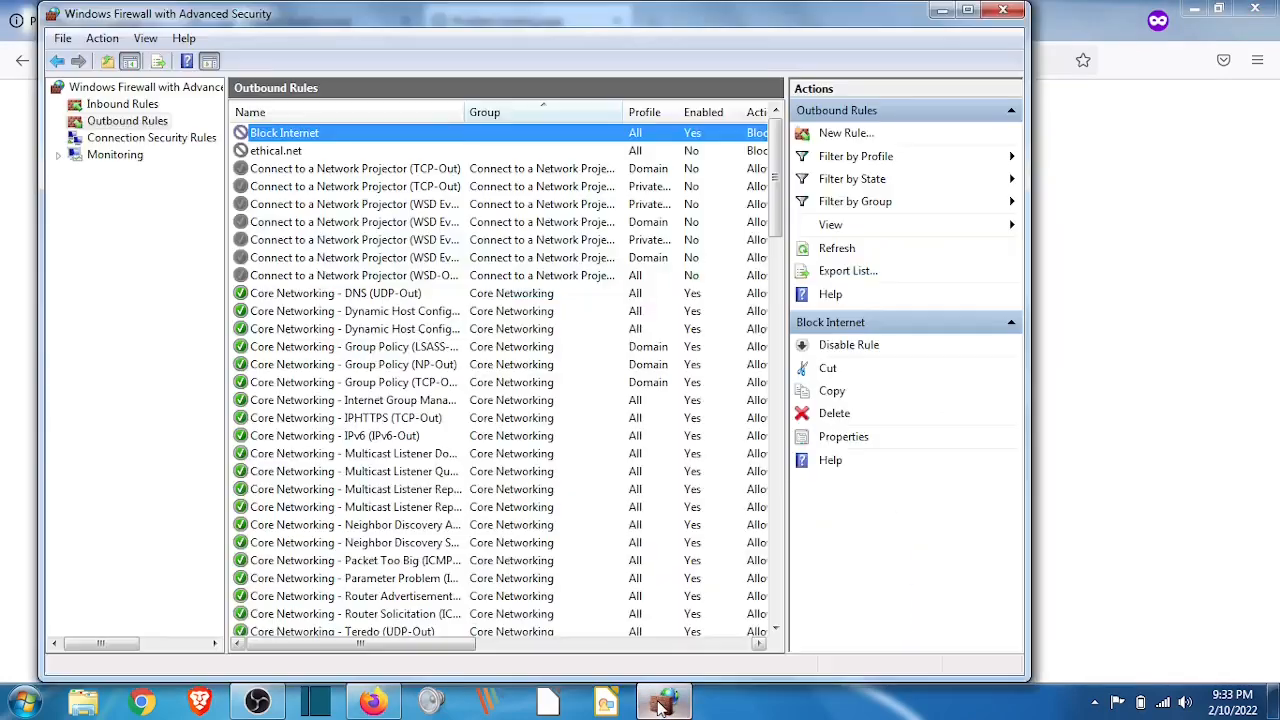
pyautogui.click(312, 152)
pyautogui.doubleClick(312, 134)
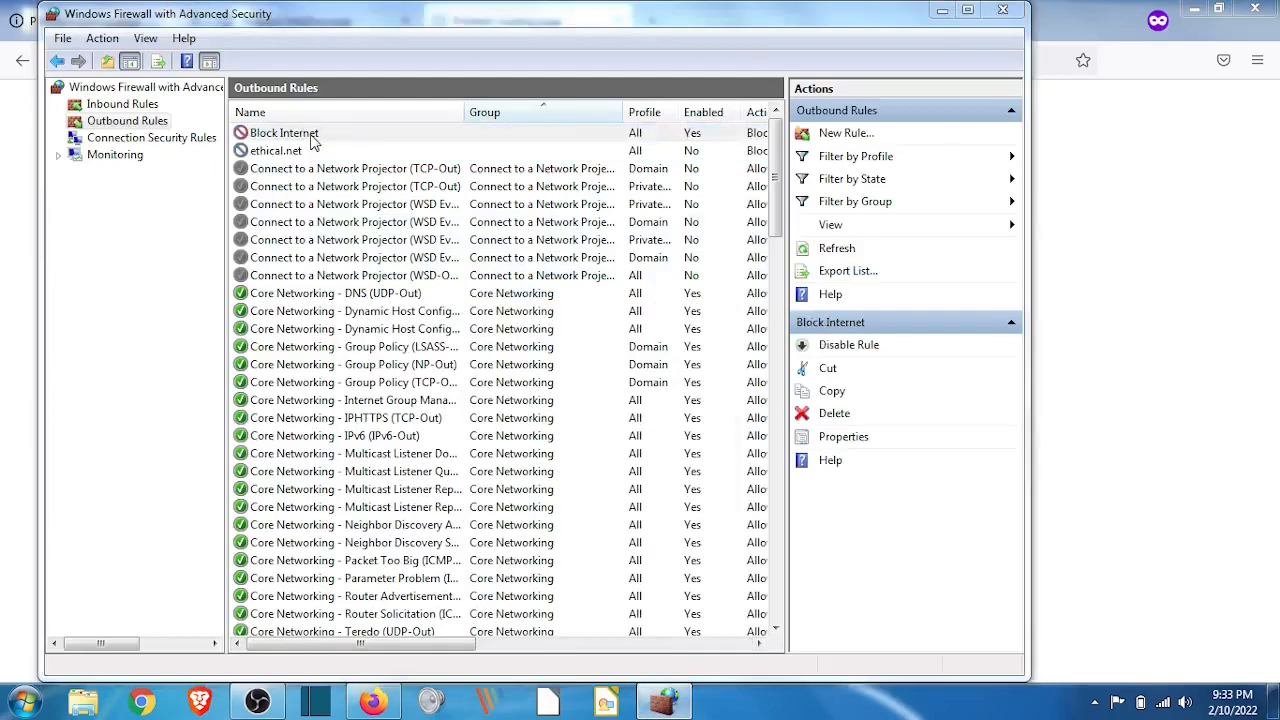
pyautogui.press('Escape')
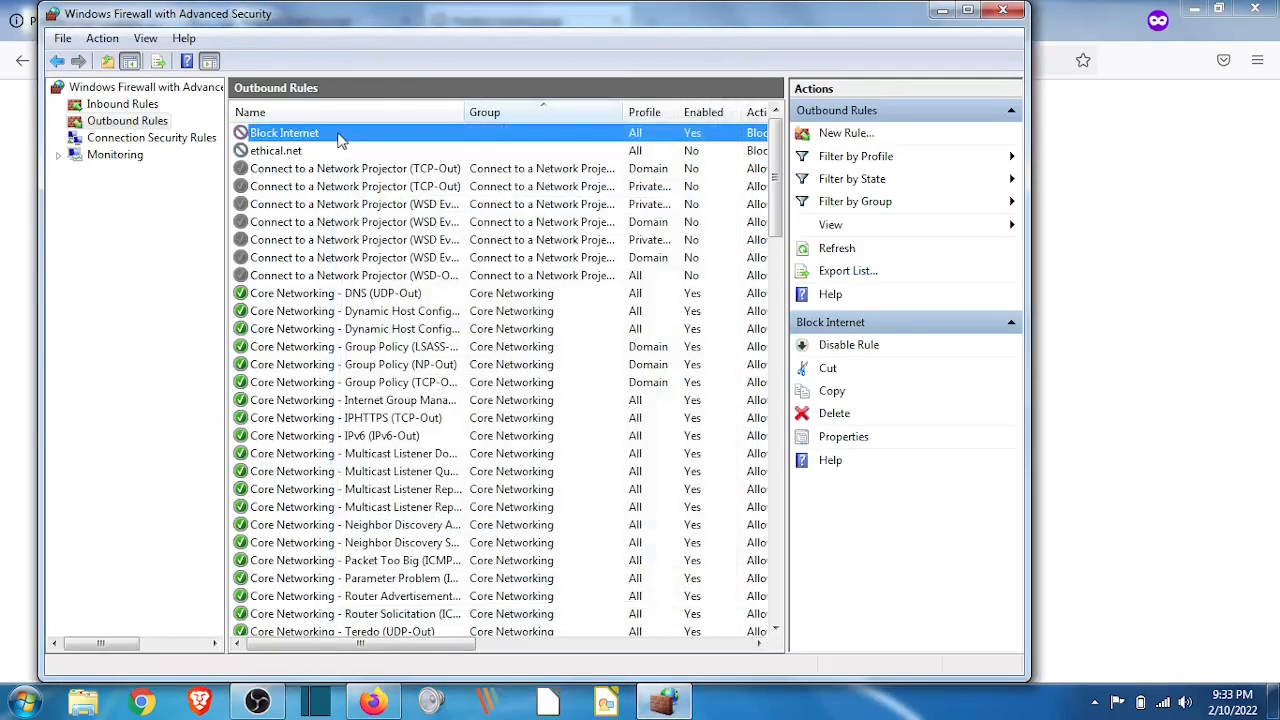
pyautogui.rightClick(333, 139)
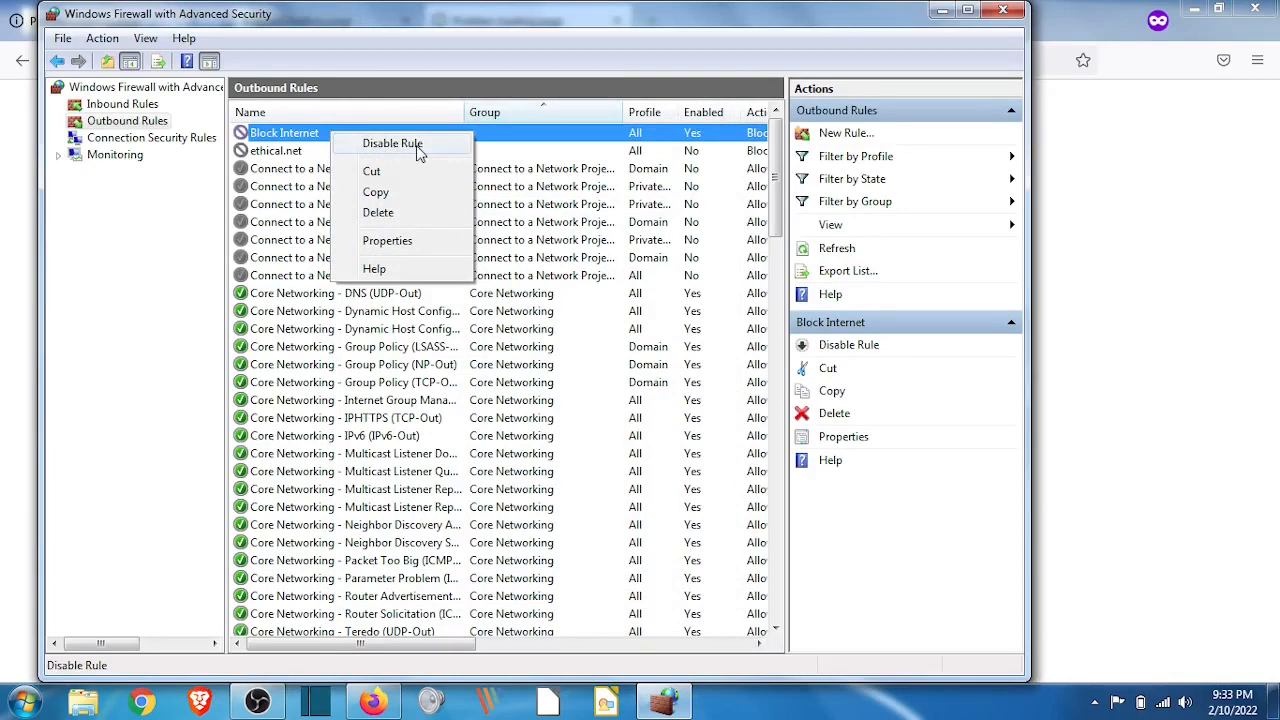
pyautogui.rightClick(308, 134)
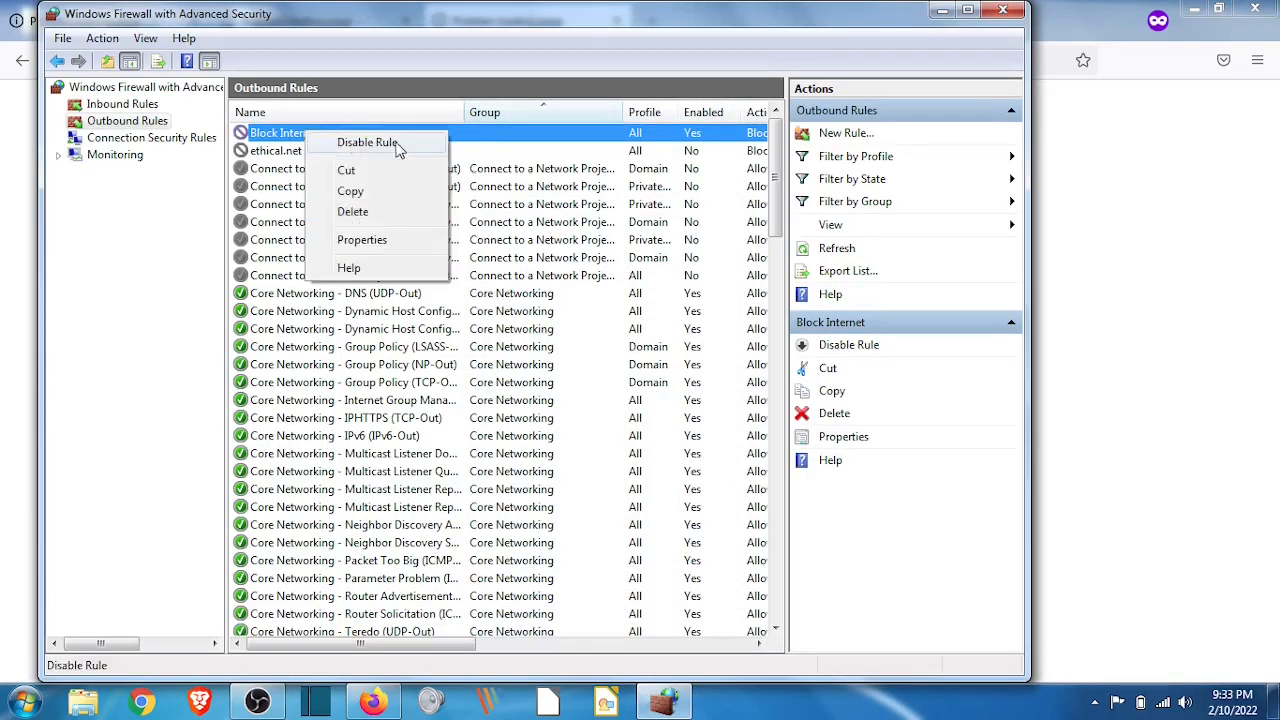
pyautogui.click(398, 146)
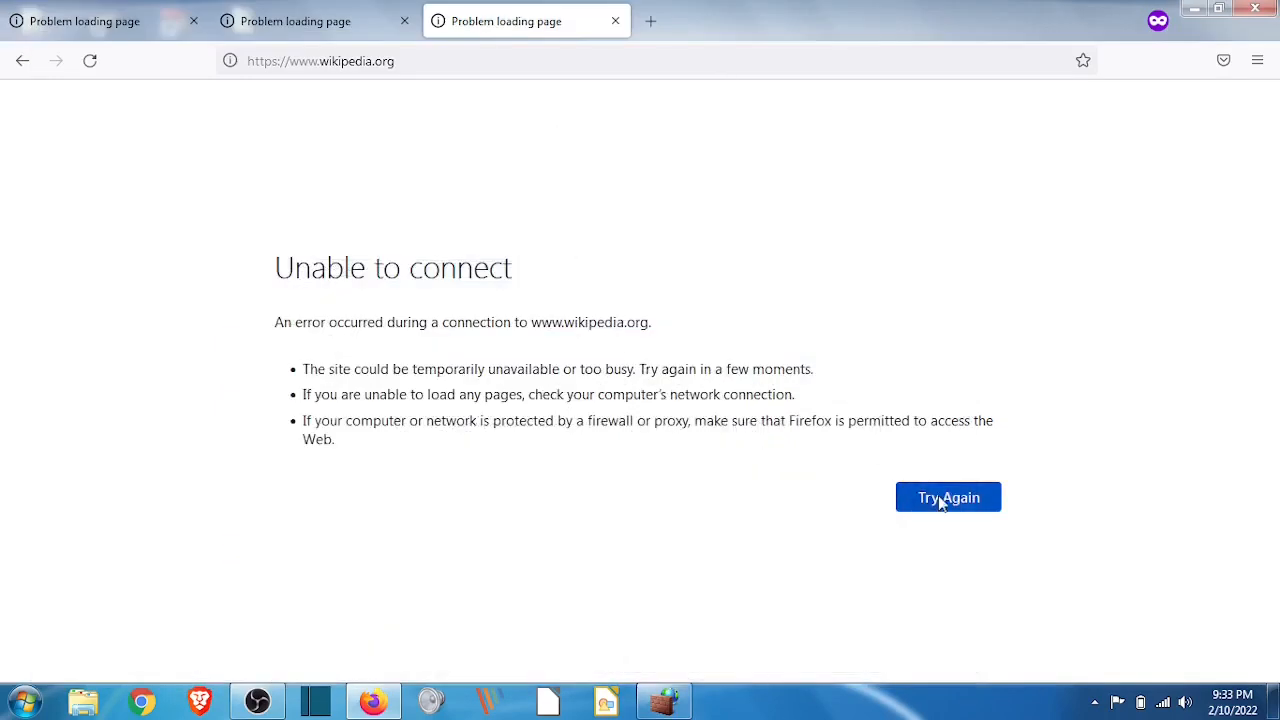
pyautogui.click(941, 500)
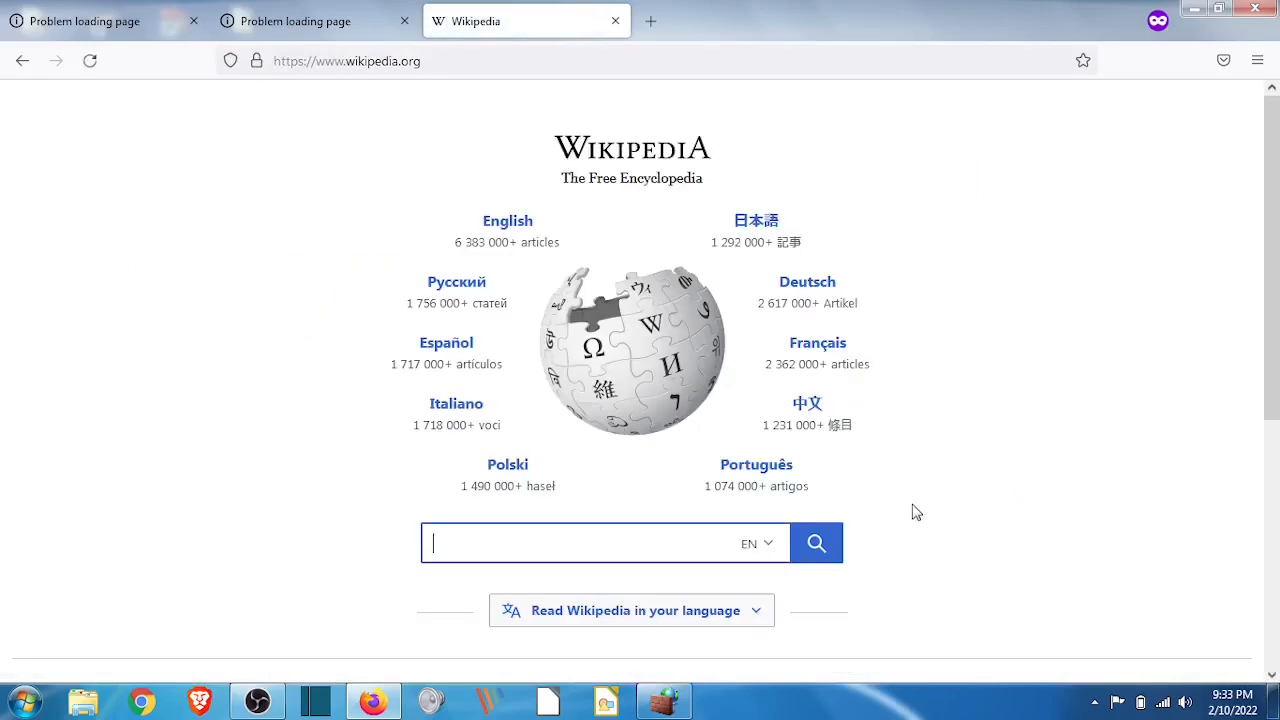
# Return to Windows Firewall and re-enable the Block Internet outbound rule
pyautogui.click(675, 706)
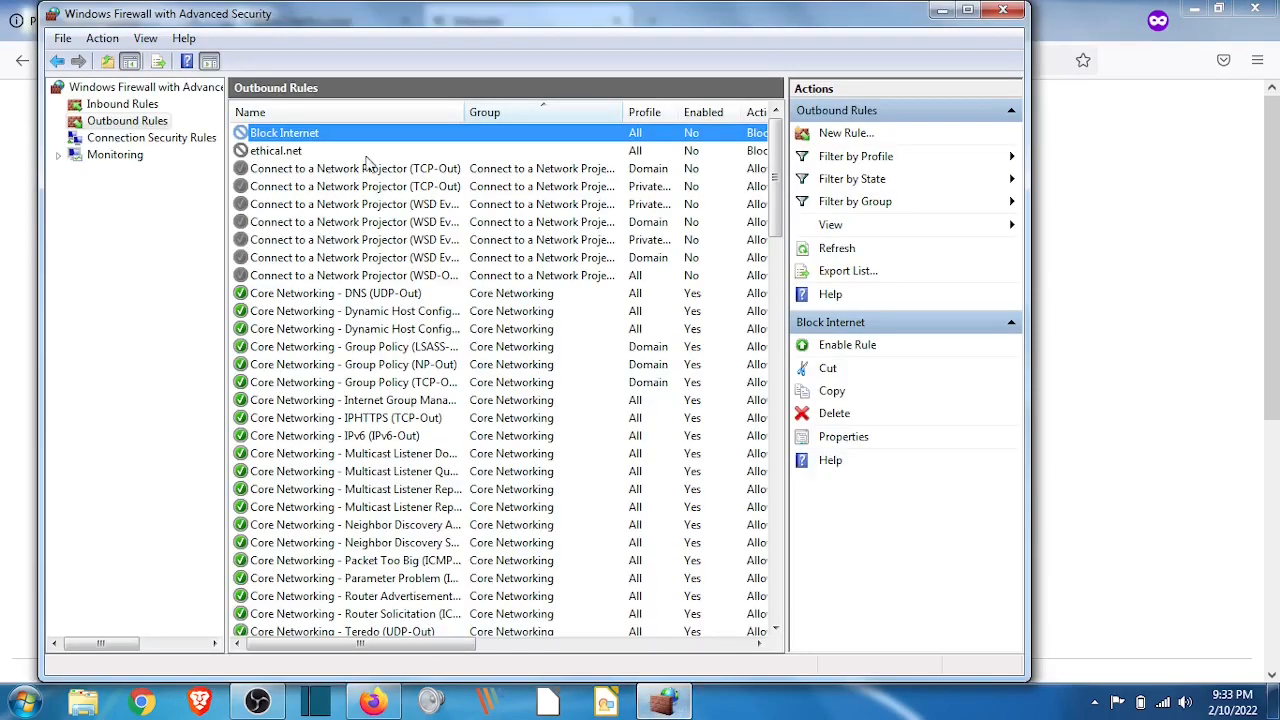
pyautogui.rightClick(331, 134)
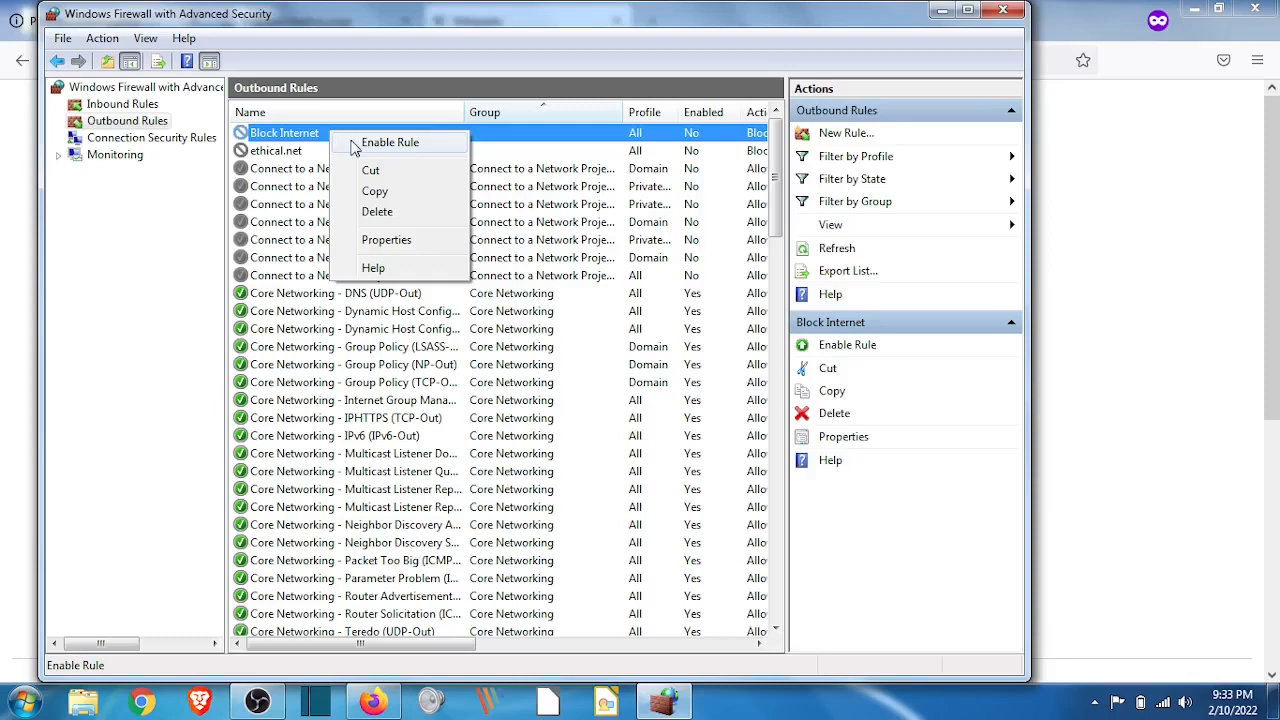
pyautogui.click(356, 143)
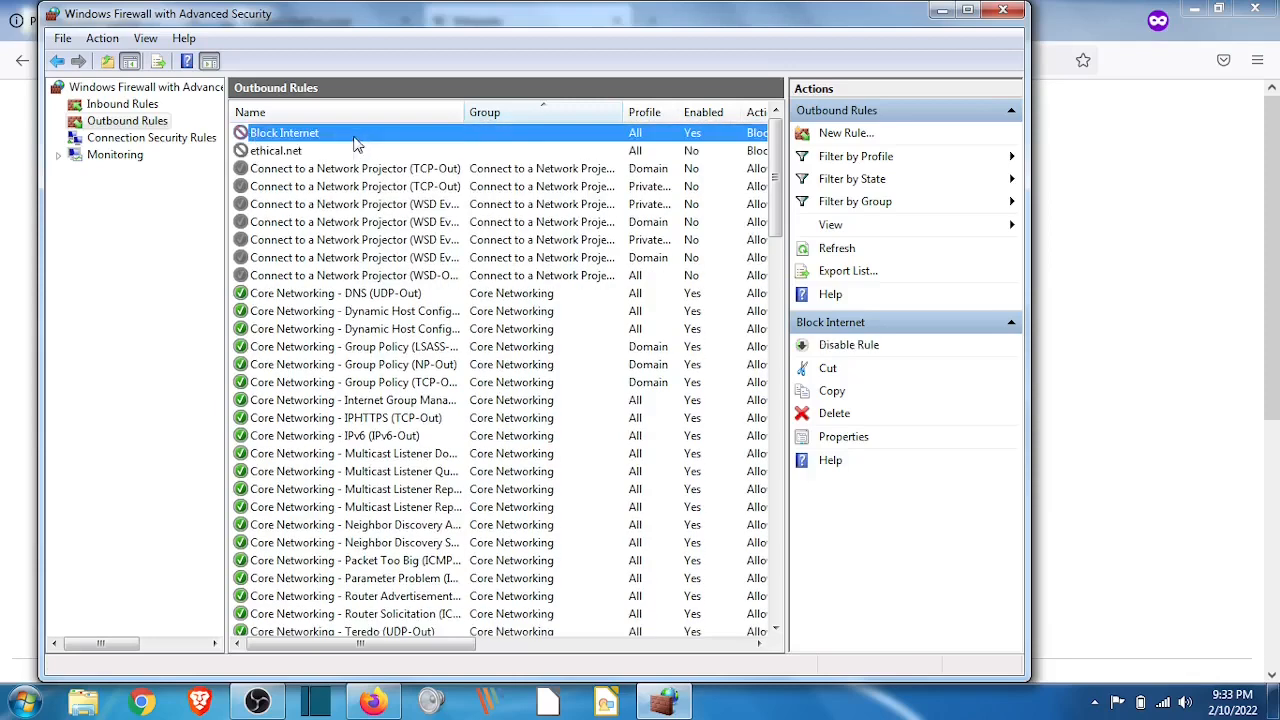
# Edit the Block Internet rule's properties so its specific remote port is only 80, and save the change
pyautogui.rightClick(356, 143)
pyautogui.click(411, 247)
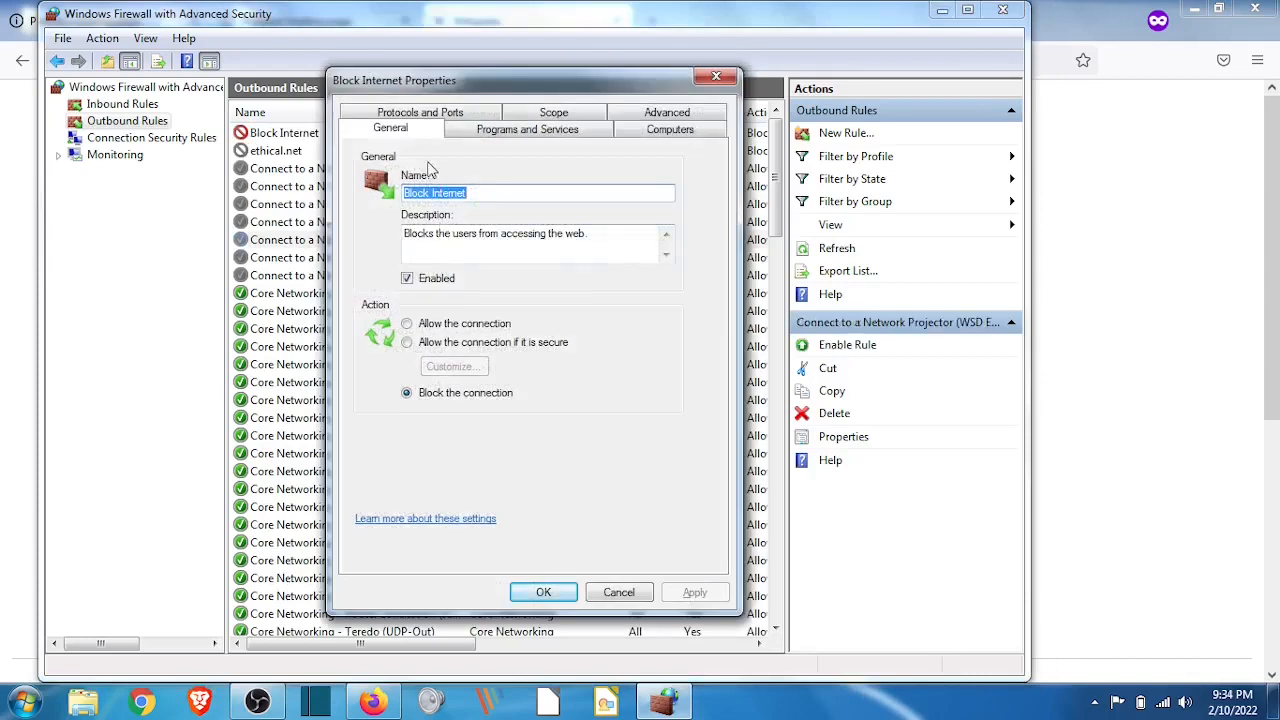
pyautogui.click(462, 114)
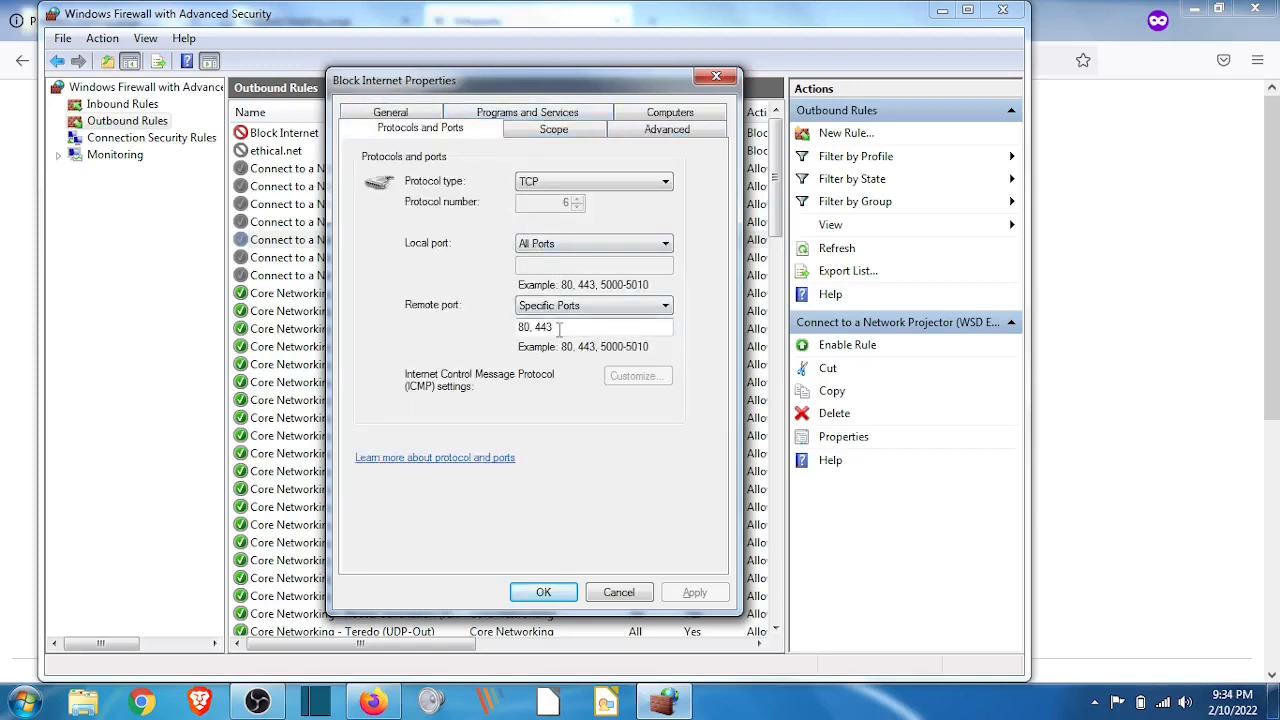
pyautogui.press('BackSpace')
pyautogui.press('BackSpace')
pyautogui.press('BackSpace')
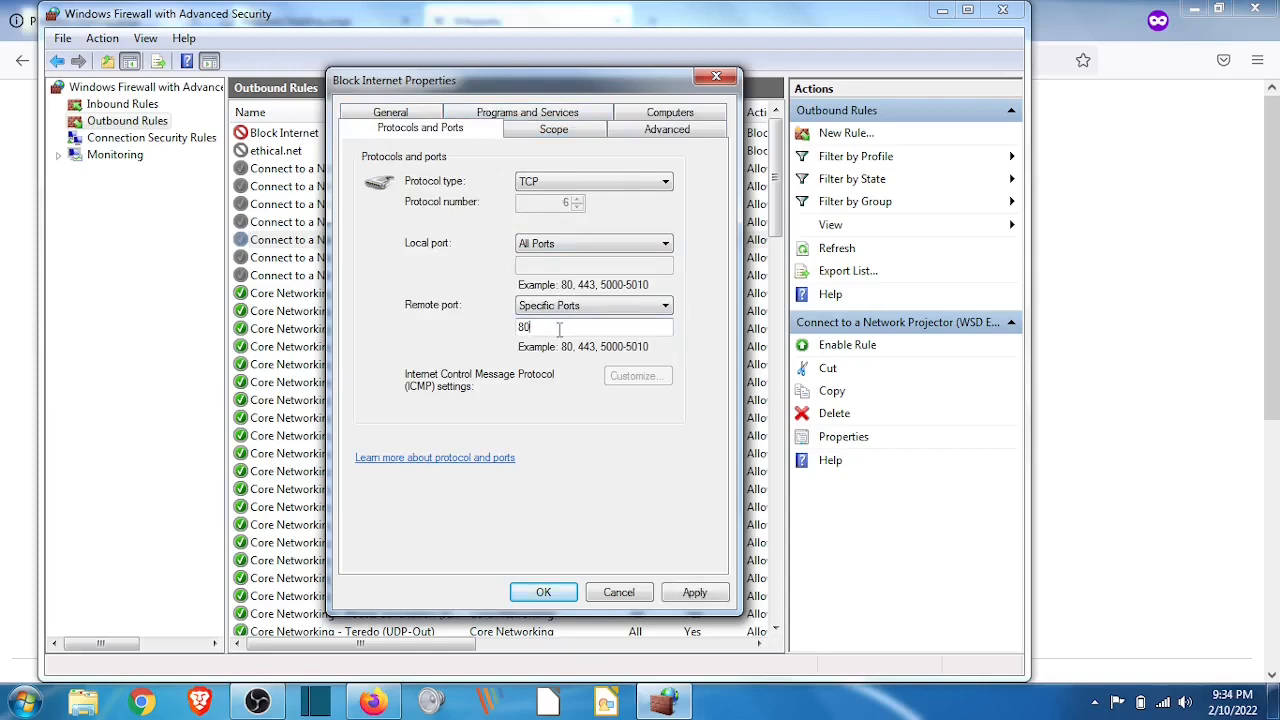
pyautogui.click(543, 593)
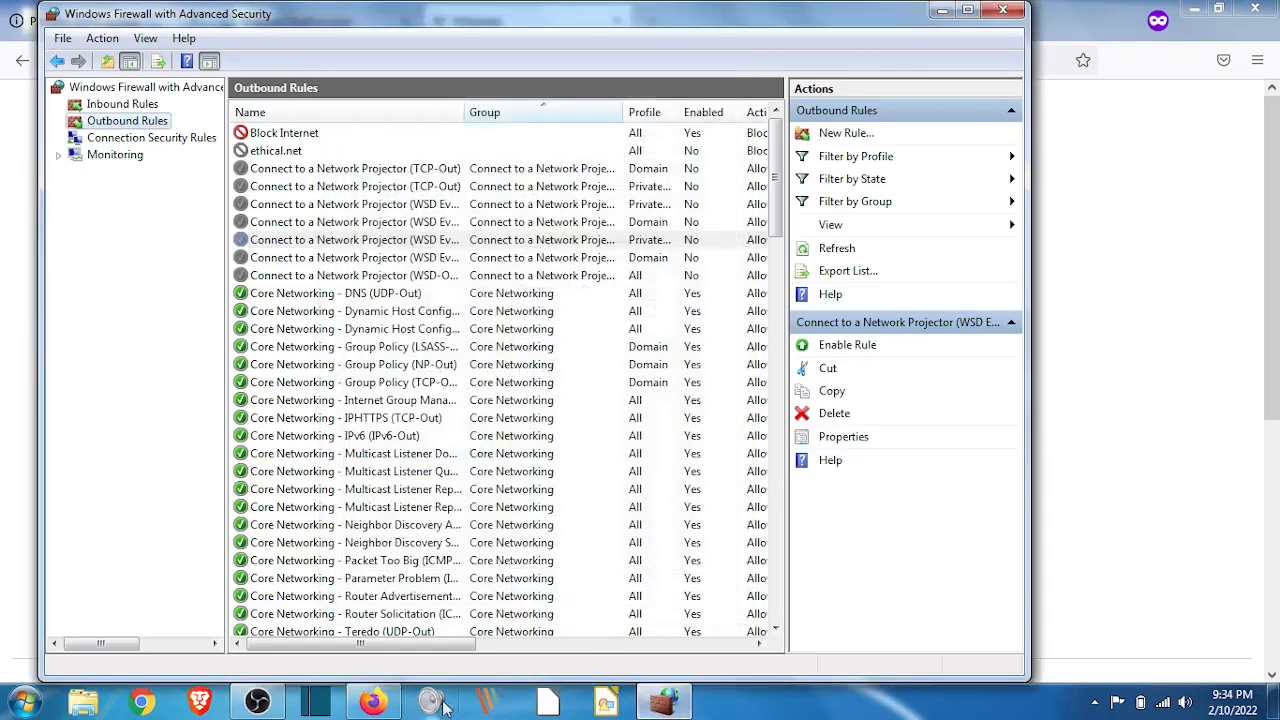
# Switch to Firefox and retry loading youtube.com in its failed tab
pyautogui.click(372, 702)
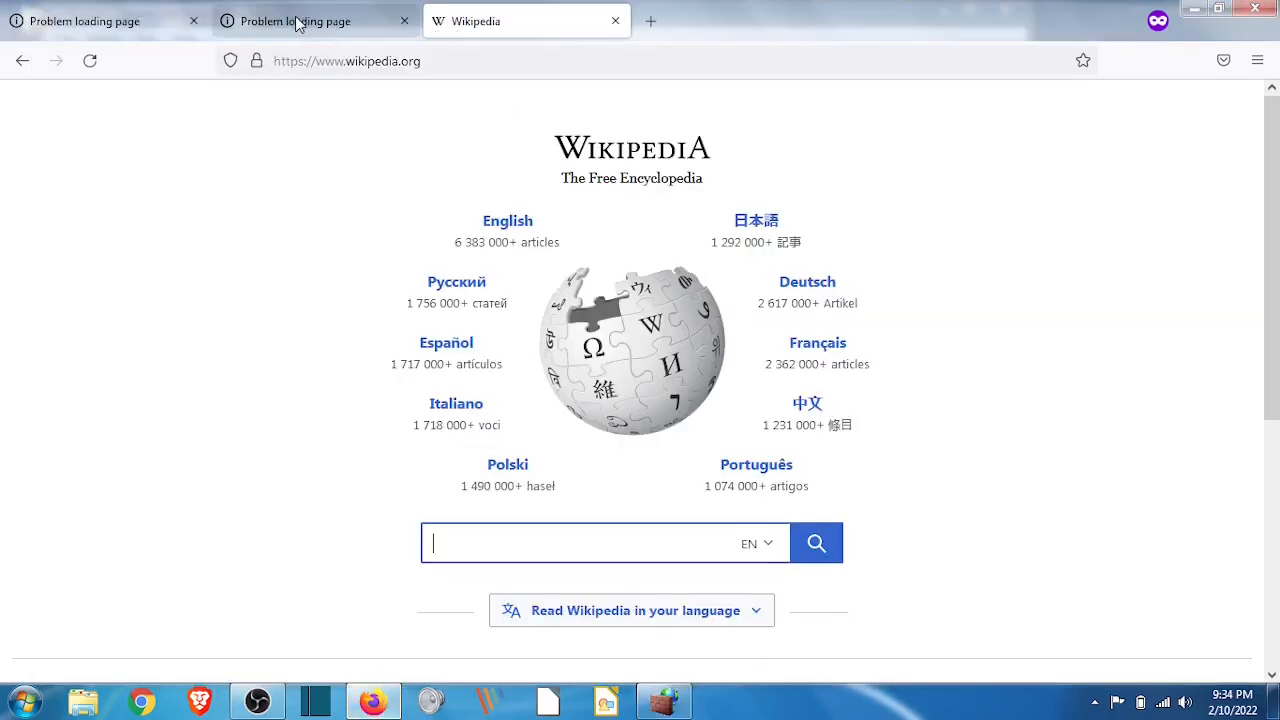
pyautogui.click(296, 22)
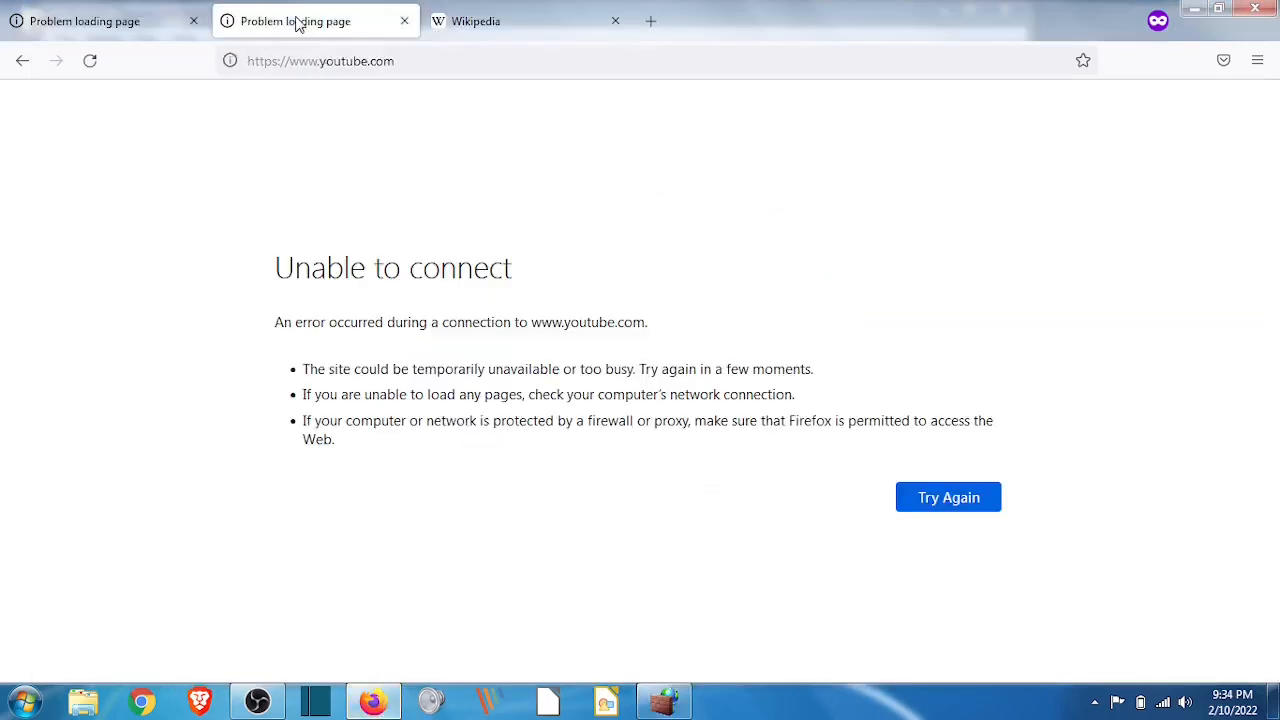
pyautogui.click(946, 505)
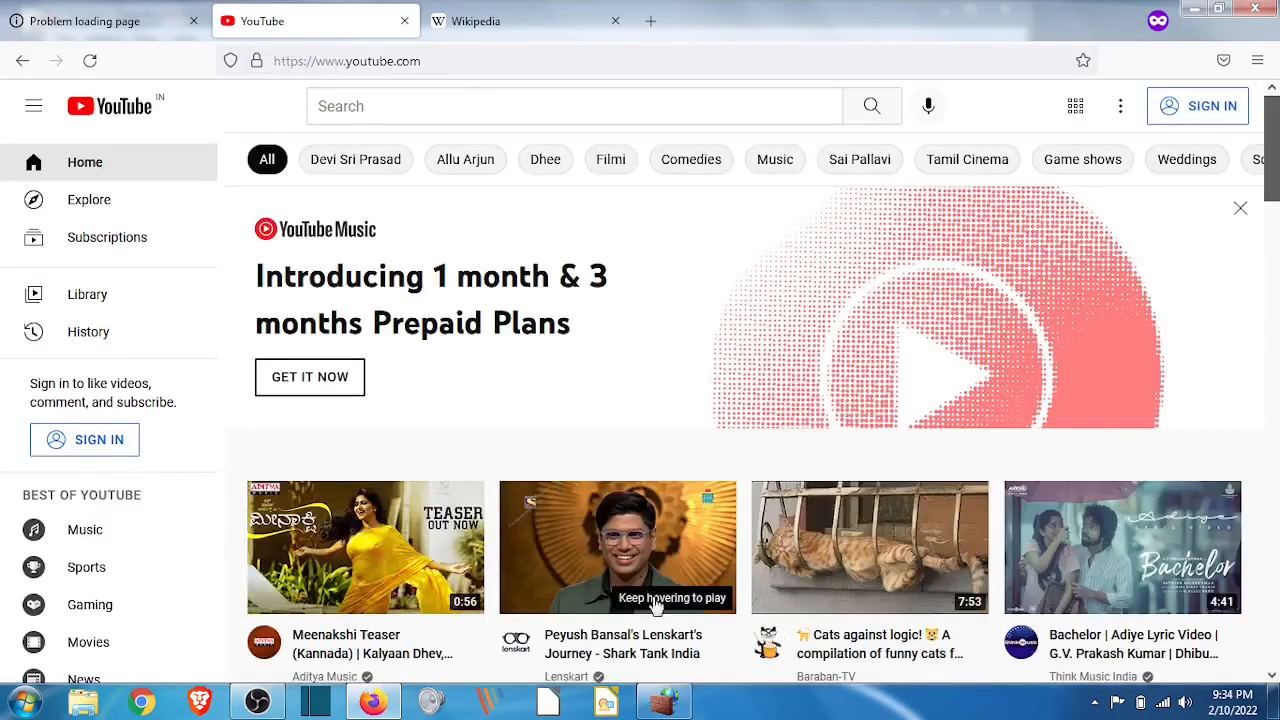
# Return to Windows Firewall, set the Block Internet outbound rule's specific remote port to 443, and save the change
pyautogui.click(665, 702)
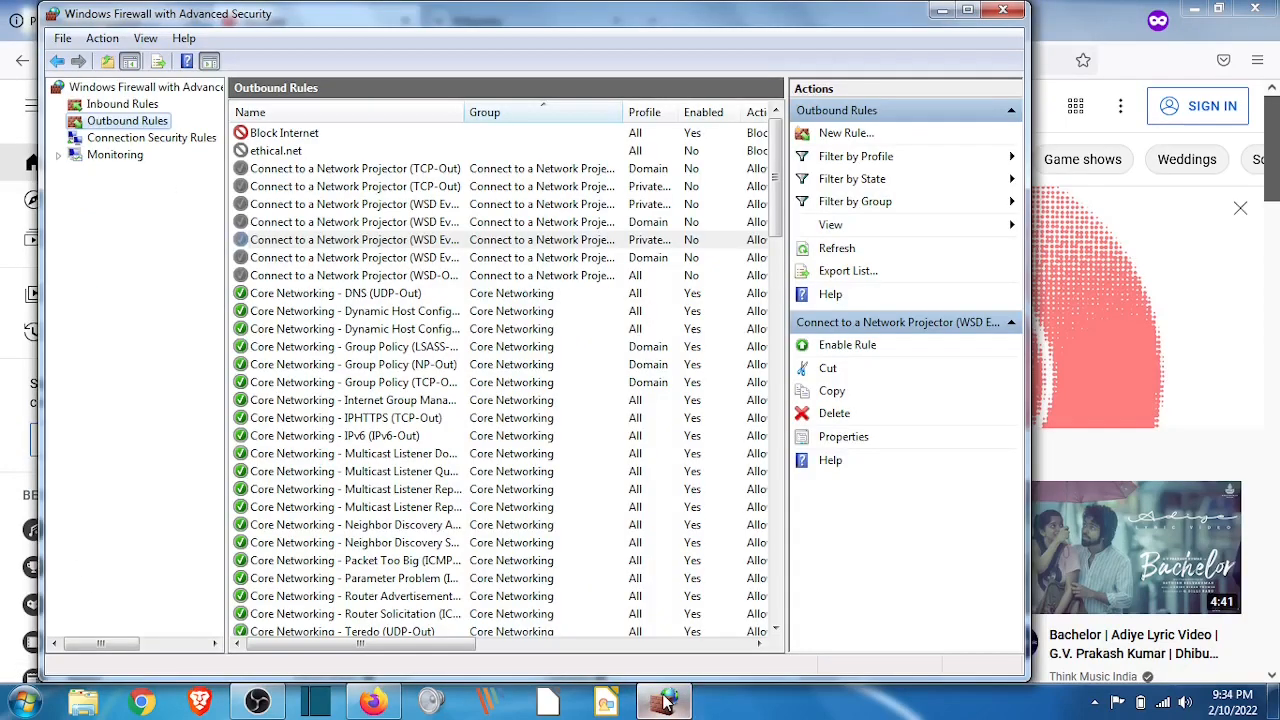
pyautogui.click(318, 136)
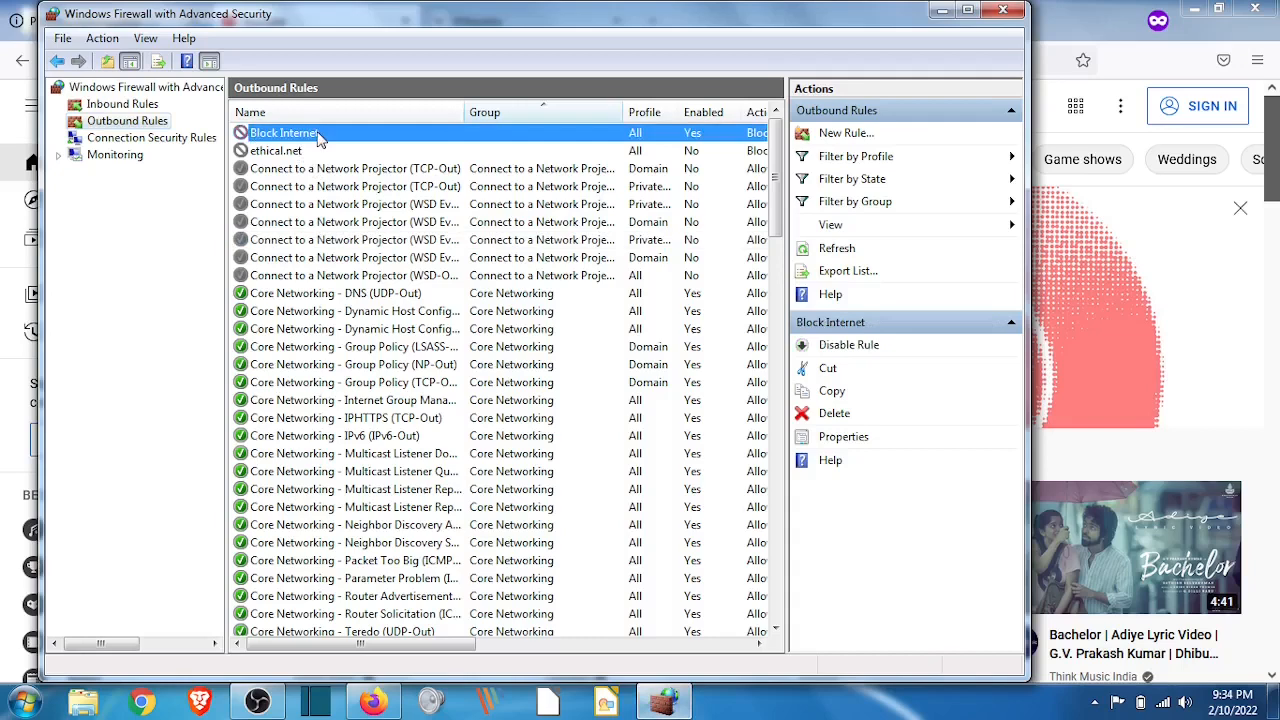
pyautogui.doubleClick(318, 136)
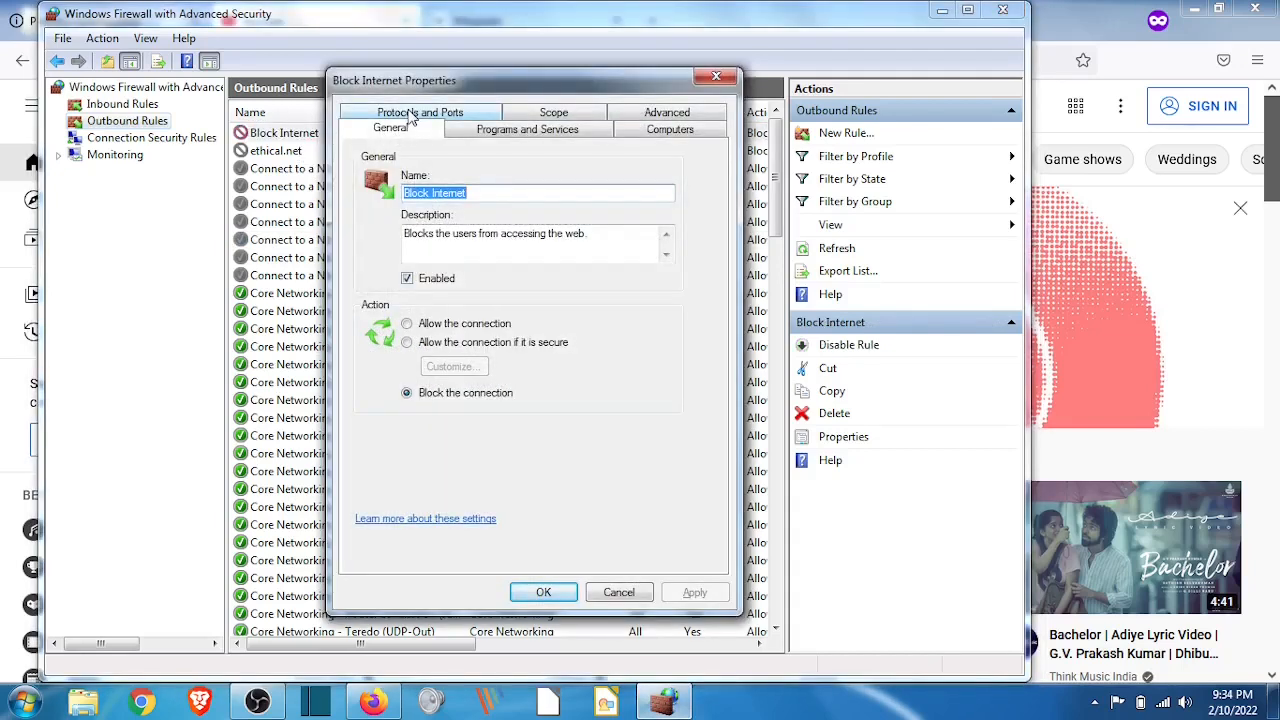
pyautogui.click(412, 116)
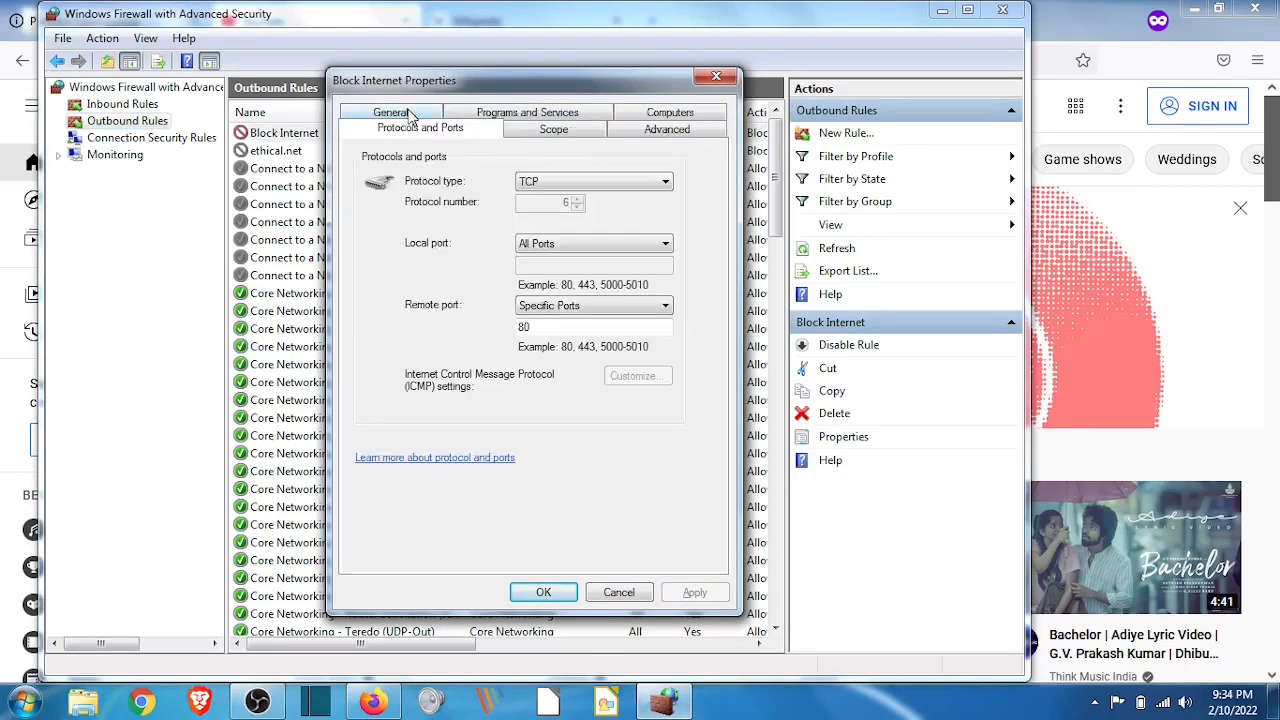
pyautogui.press('BackSpace')
pyautogui.press('BackSpace')
pyautogui.write('443')
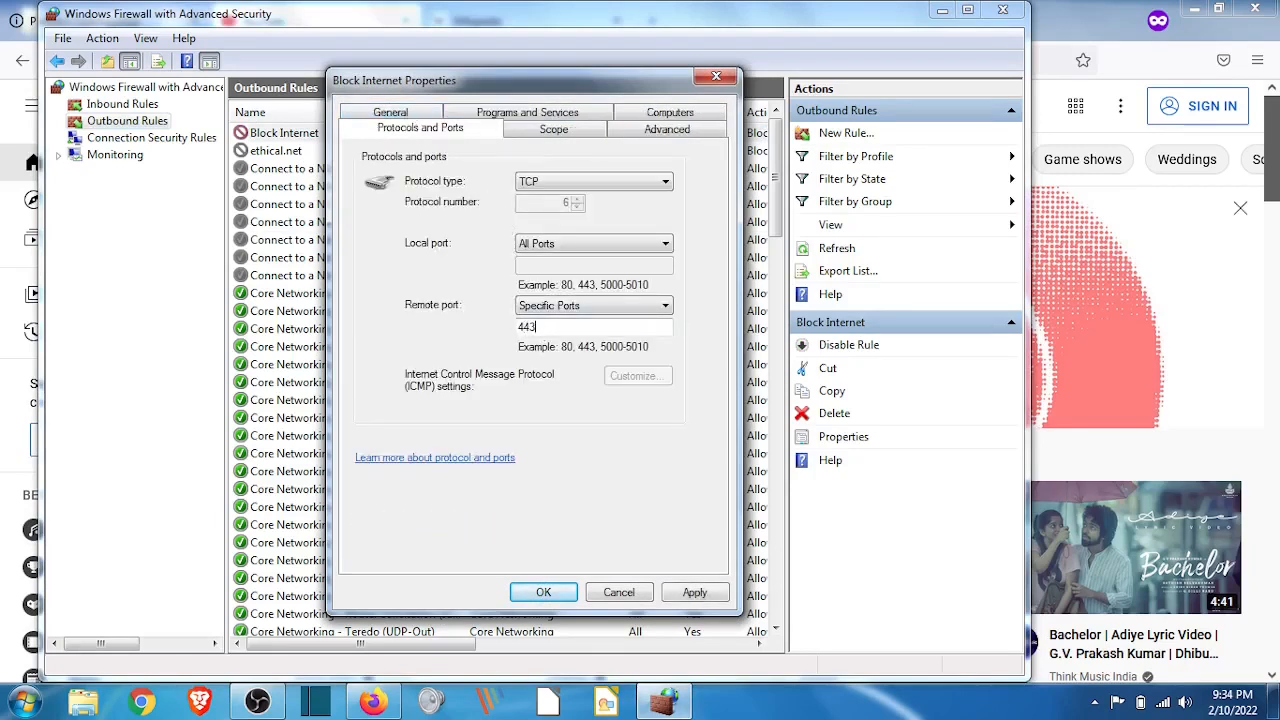
pyautogui.click(570, 597)
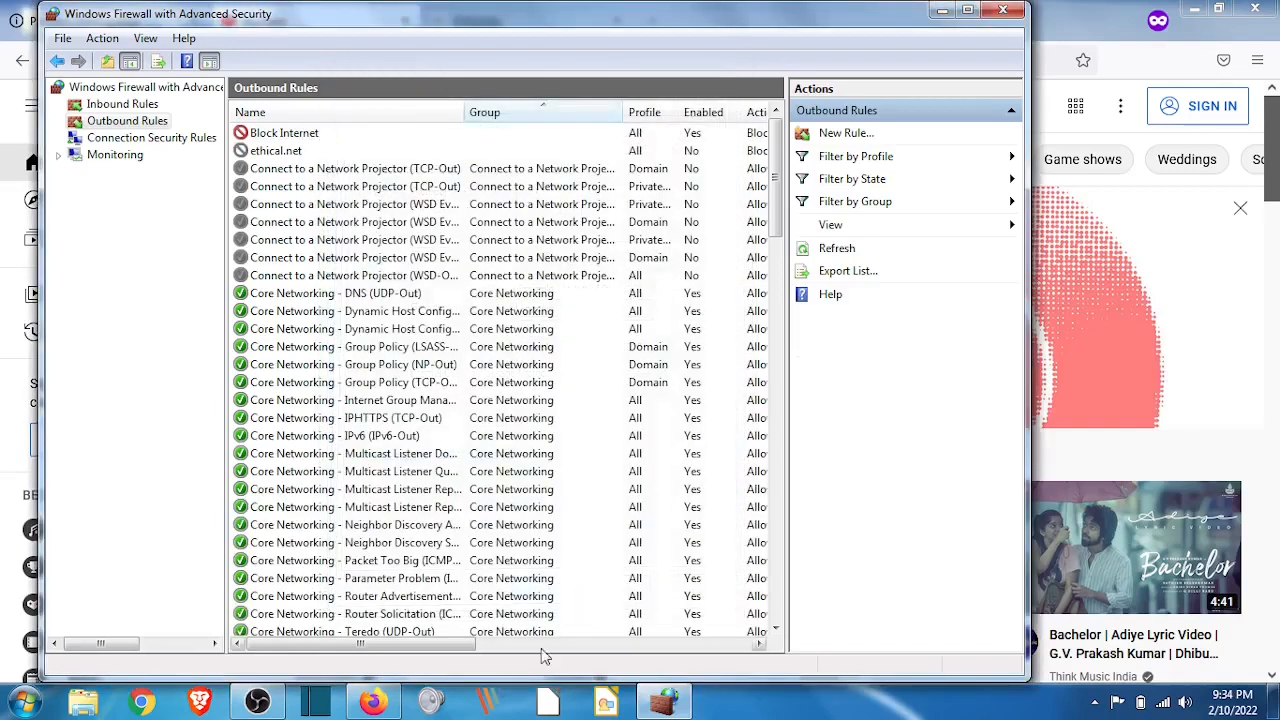
# Switch to Firefox, open a new tab and try to load youtube.com
pyautogui.click(372, 703)
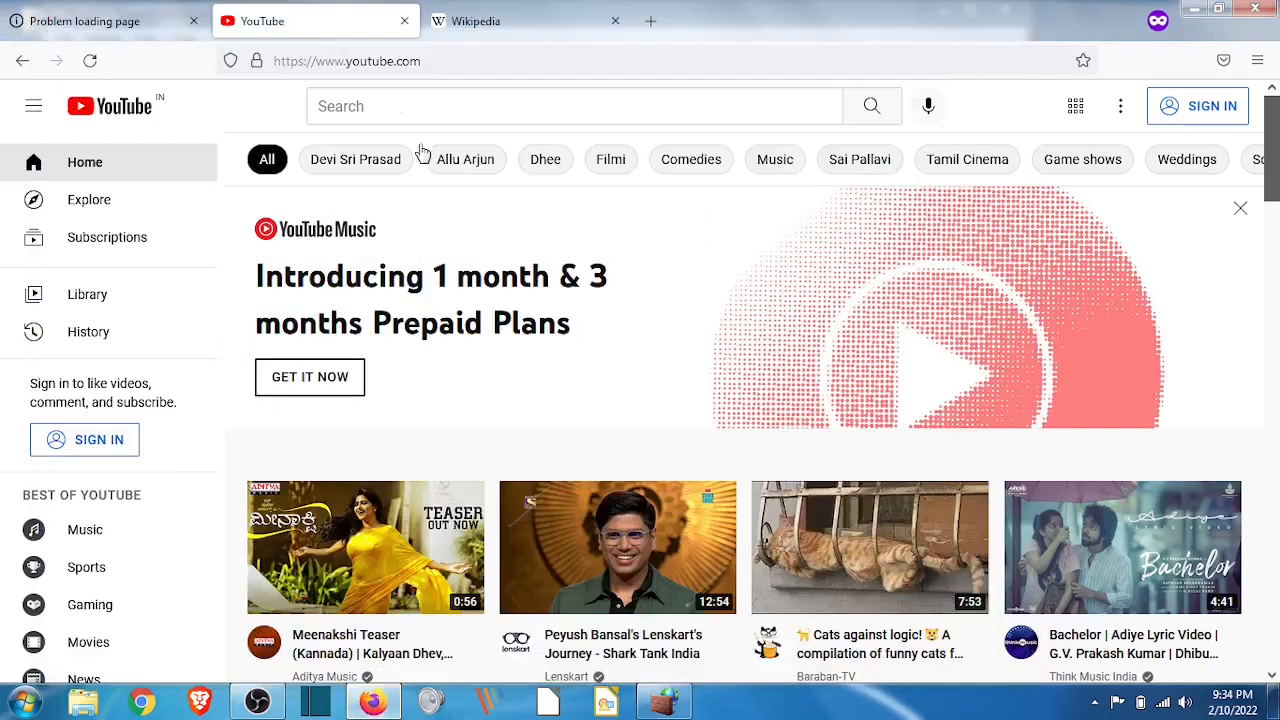
pyautogui.click(651, 20)
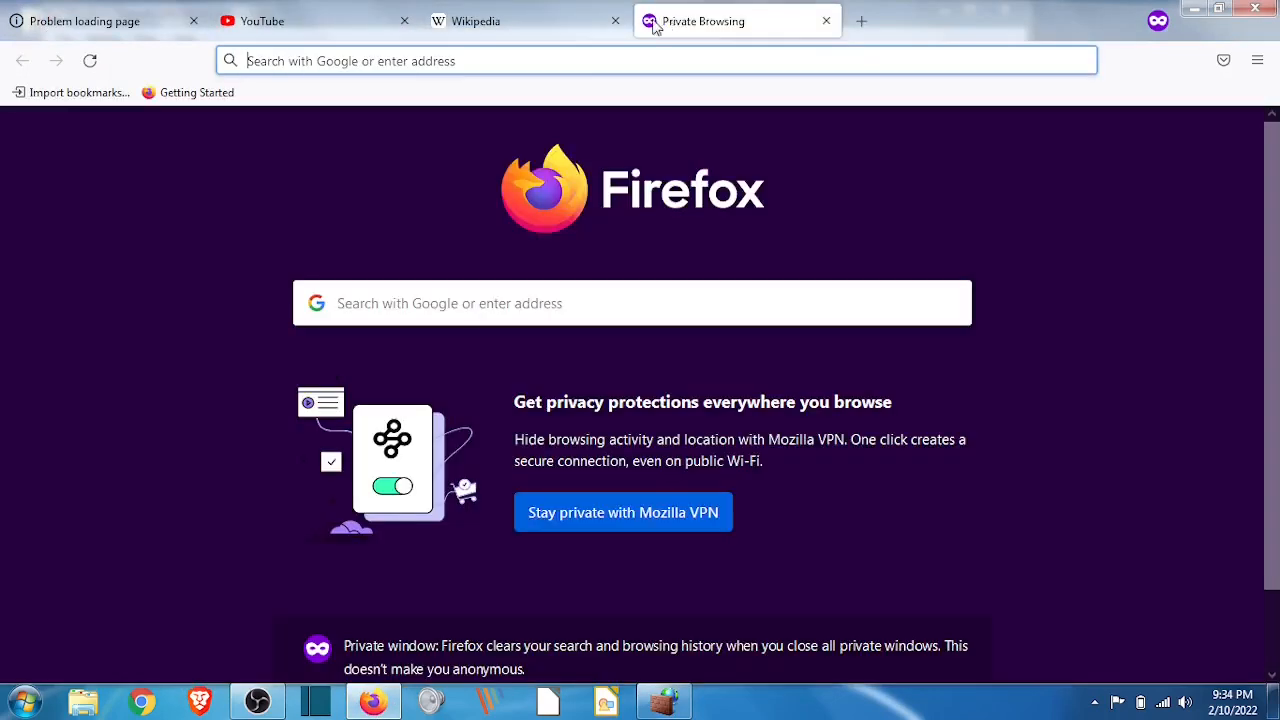
pyautogui.write('you')
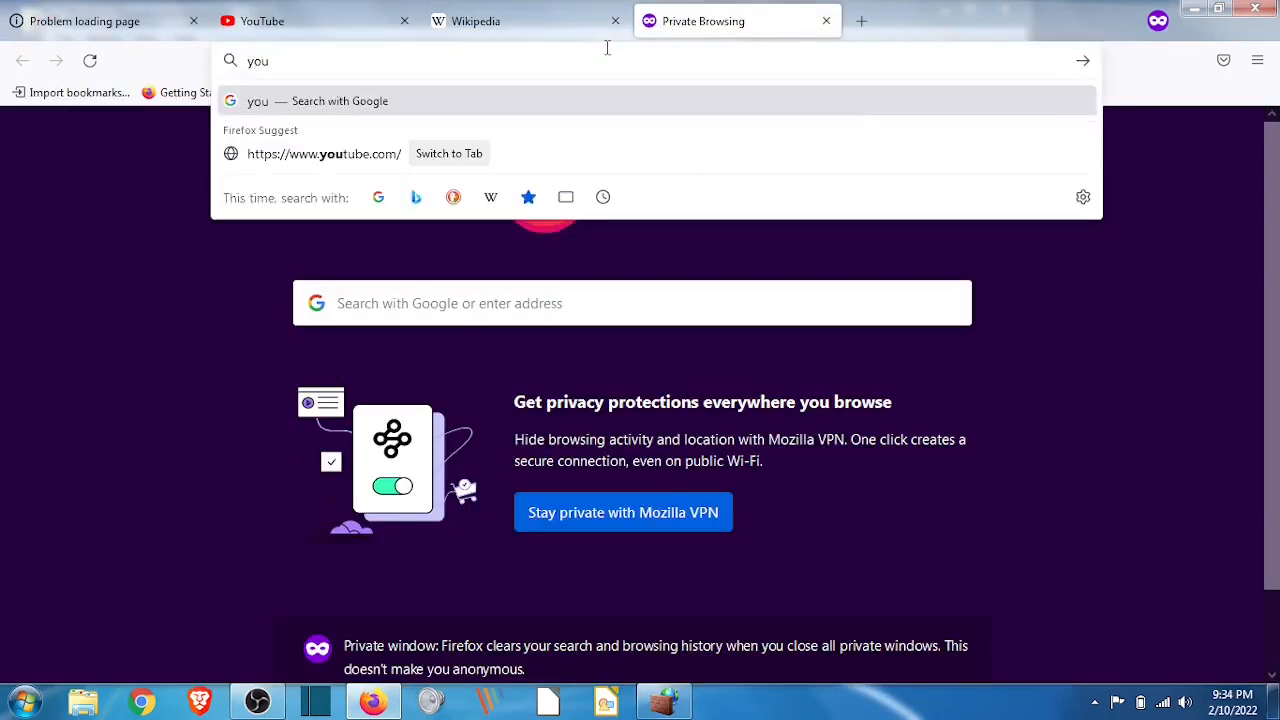
pyautogui.press('BackSpace')
pyautogui.press('BackSpace')
pyautogui.press('BackSpace')
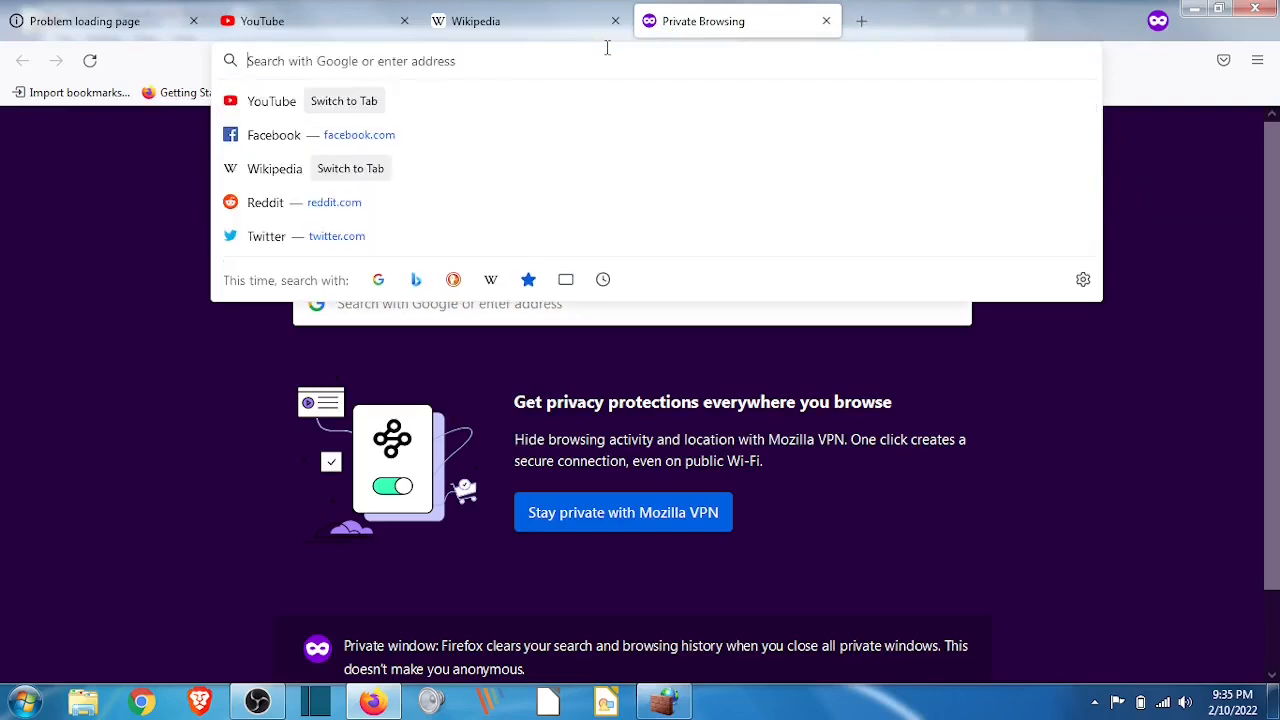
pyautogui.press('Down')
pyautogui.press('Up')
pyautogui.press('Up')
pyautogui.write('youtube')
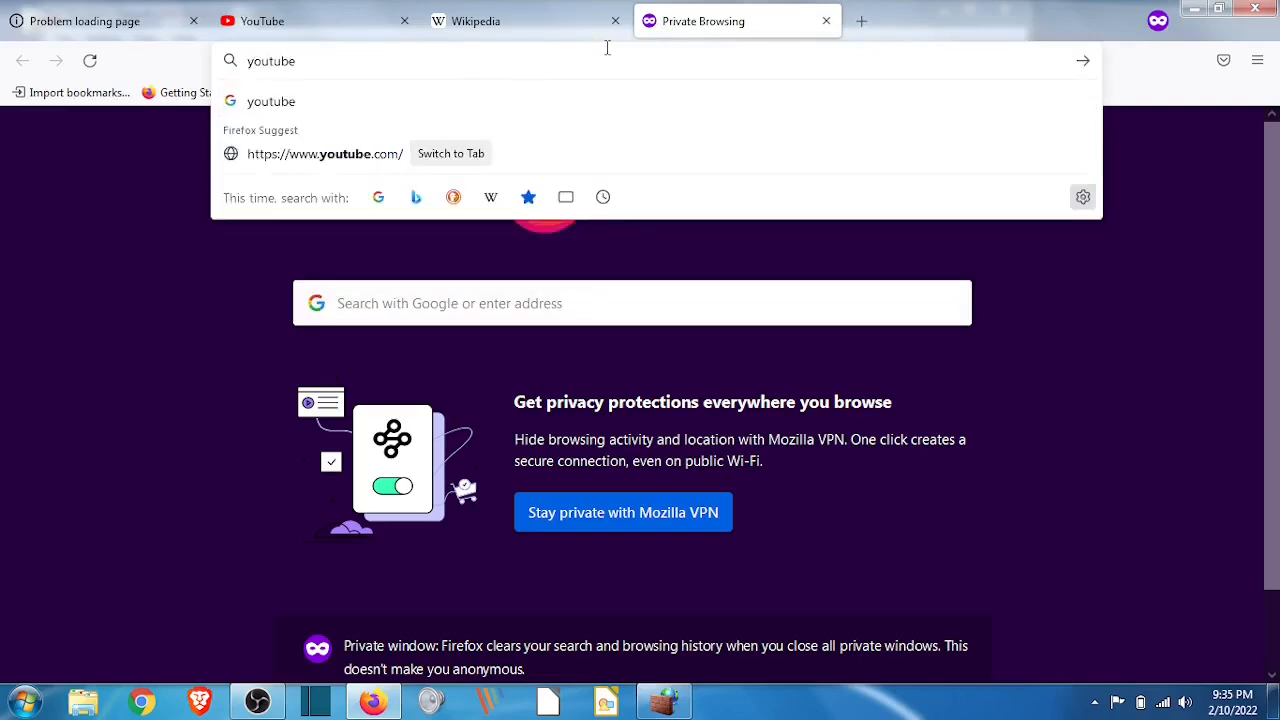
pyautogui.write('.com')
pyautogui.press('Return')
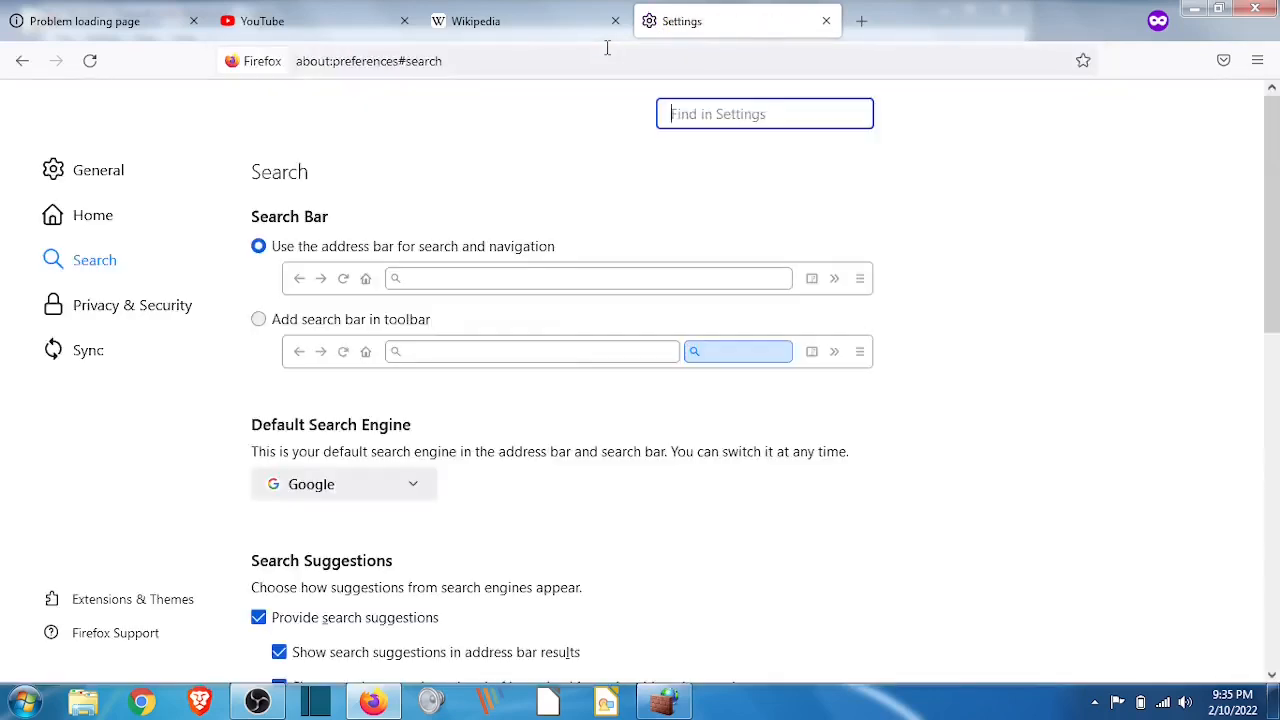
# Load youtube.com in the tab that shows the browser's search settings
pyautogui.click(607, 47)
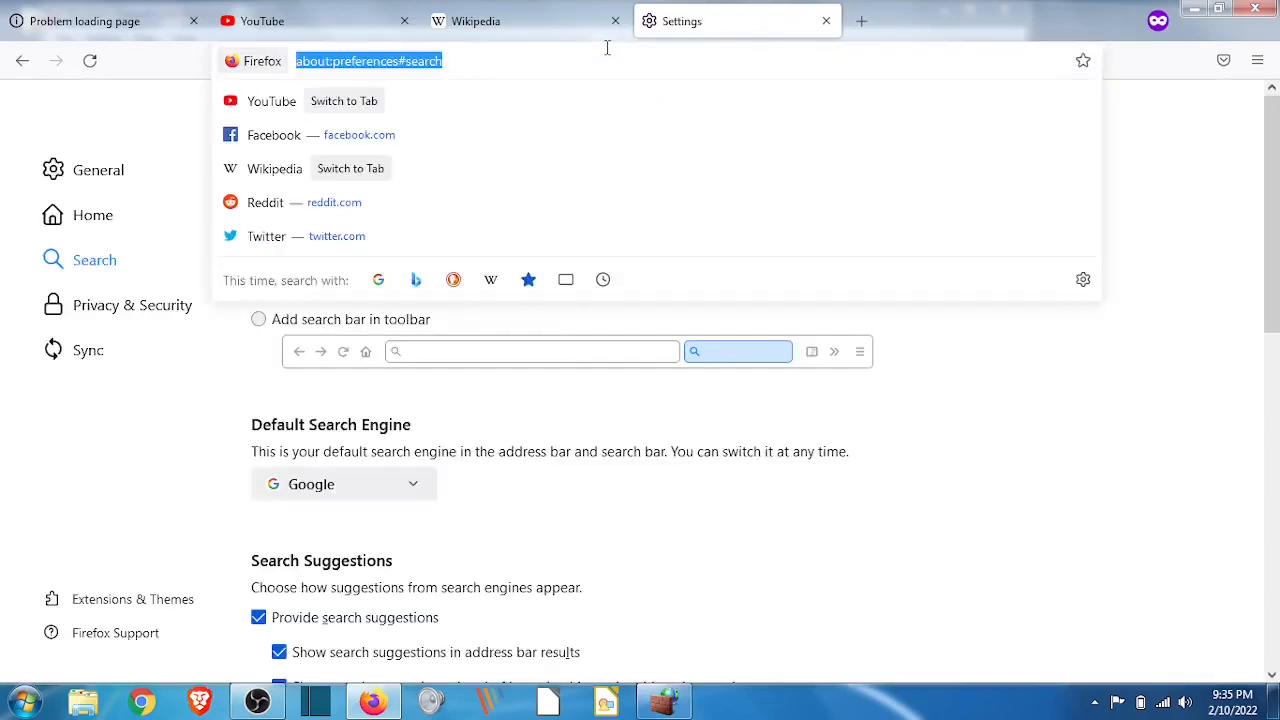
pyautogui.write('youtube')
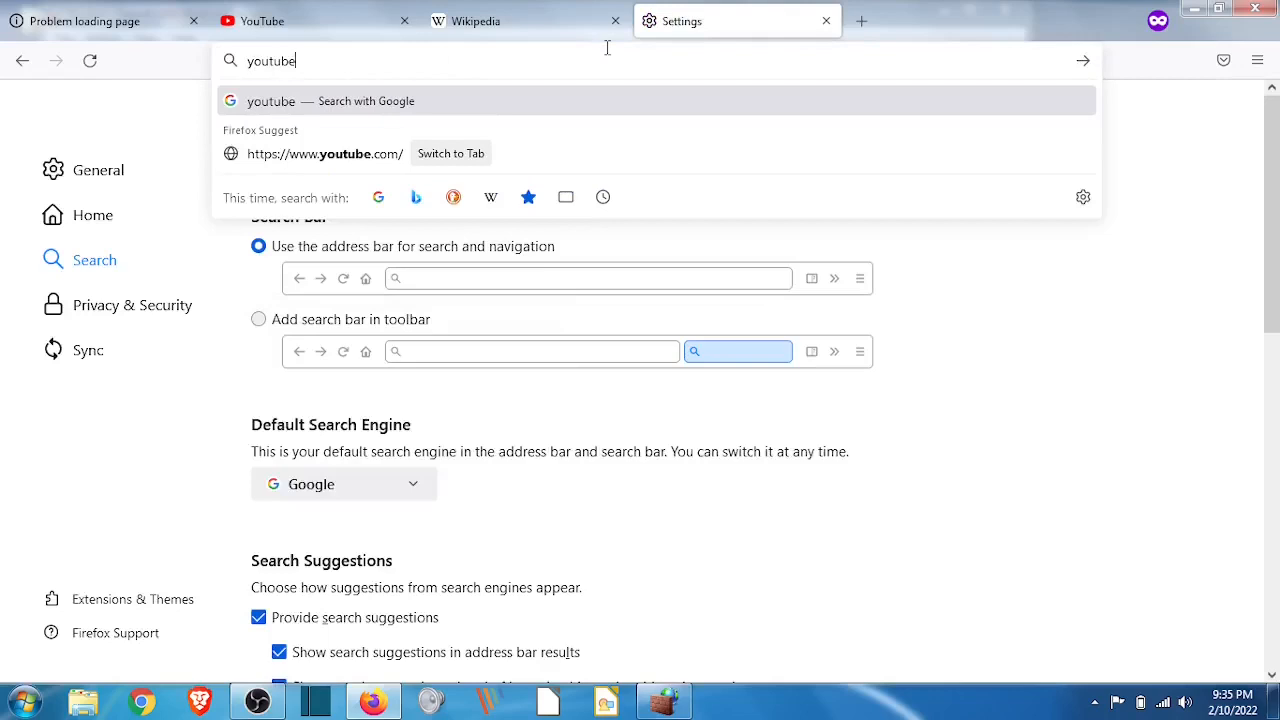
pyautogui.write('.com')
pyautogui.press('Return')
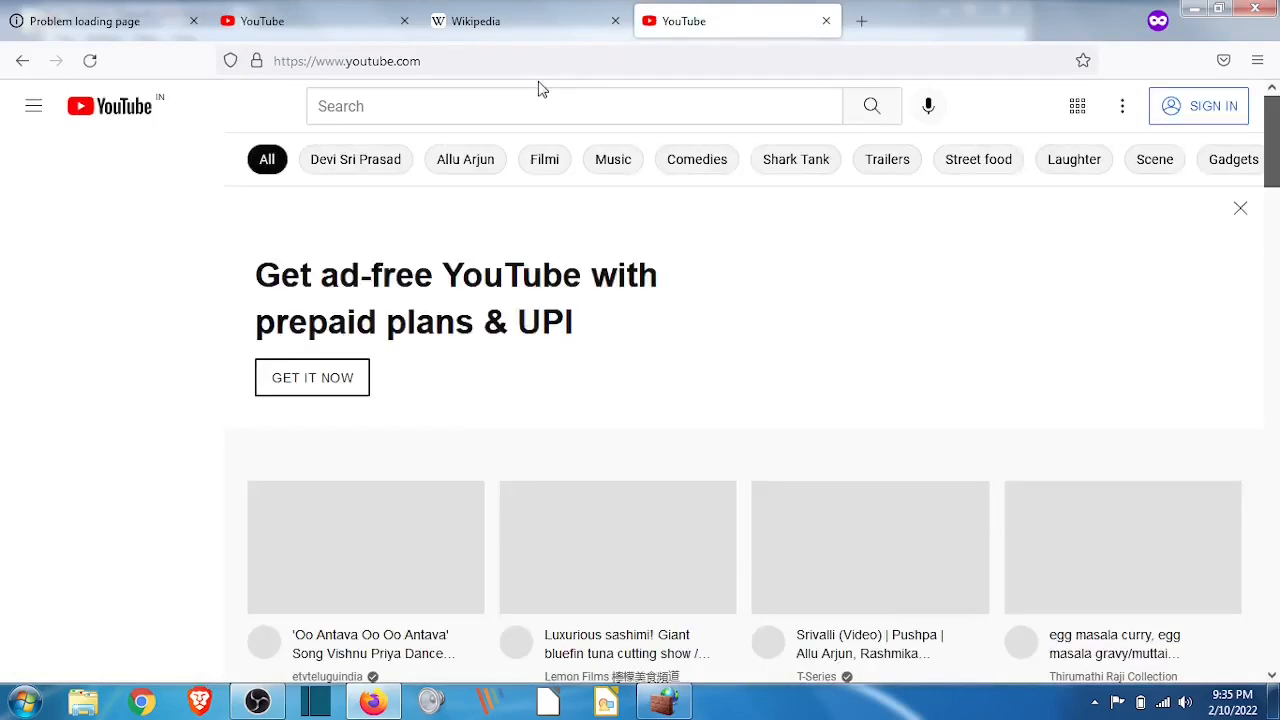
# Return to Windows Firewall, set the Block Internet rule's specific remote ports to 80, 443, and save the change
pyautogui.click(668, 704)
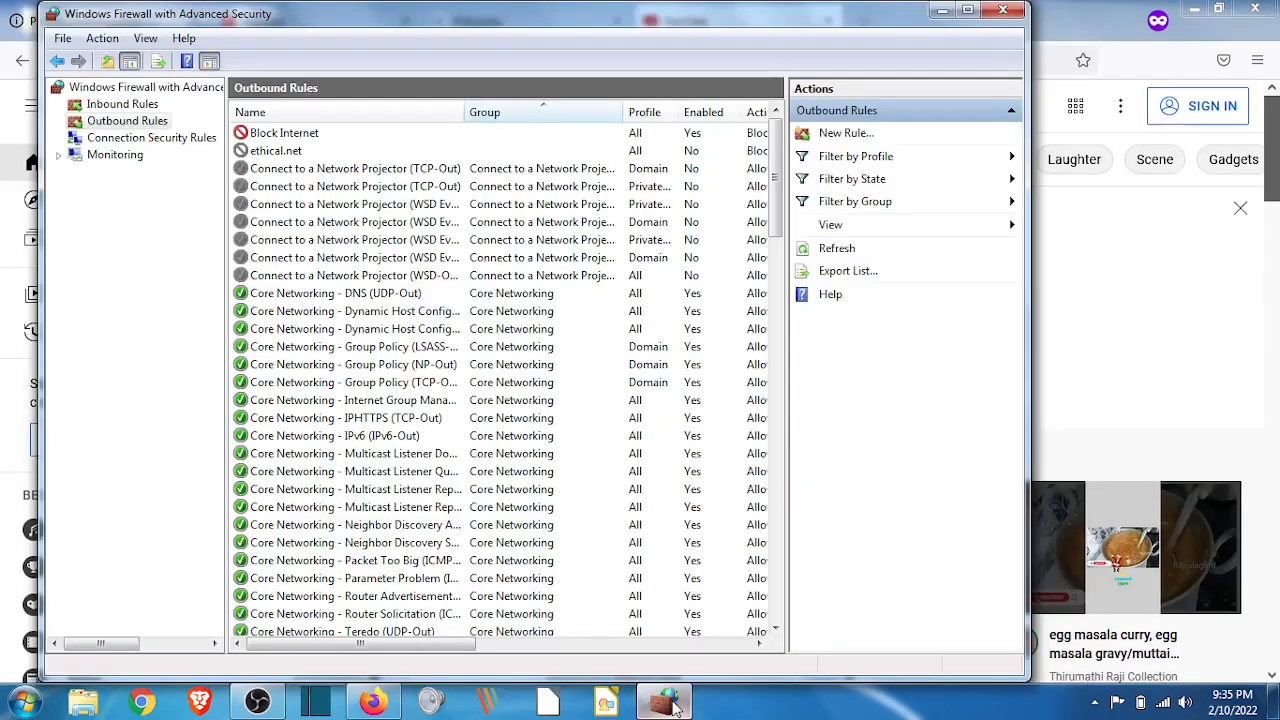
pyautogui.rightClick(323, 140)
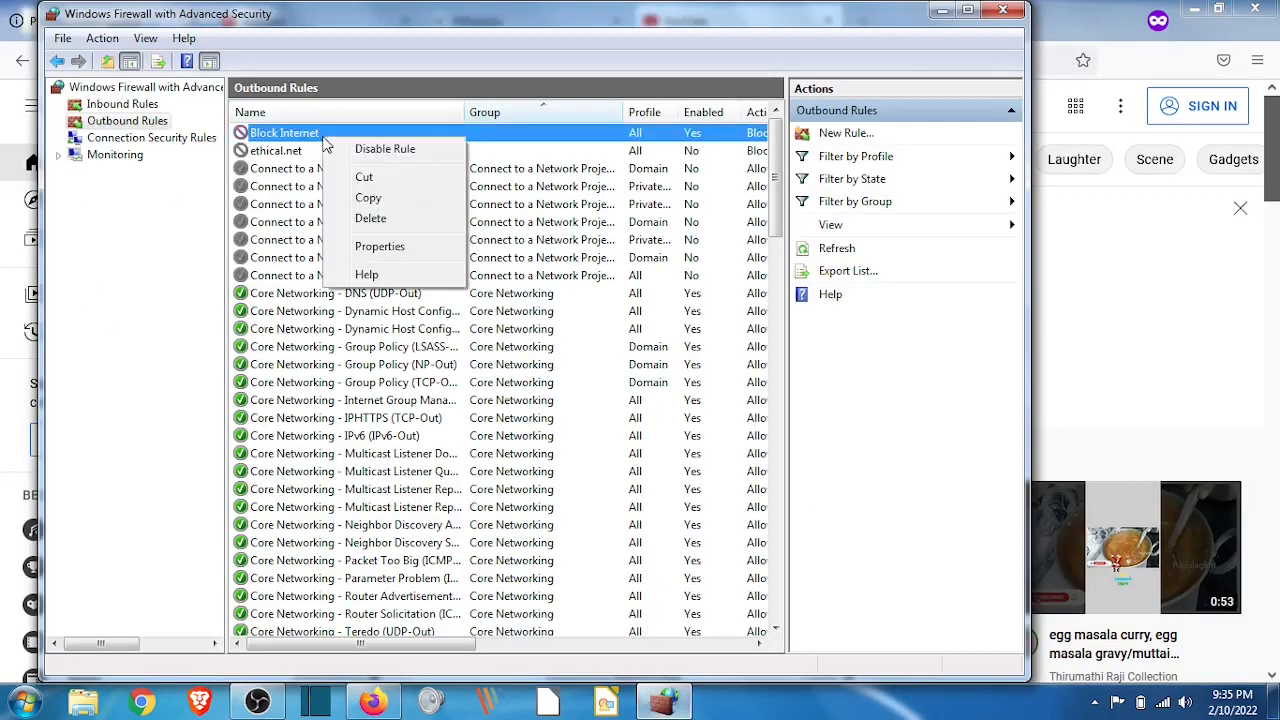
pyautogui.click(372, 246)
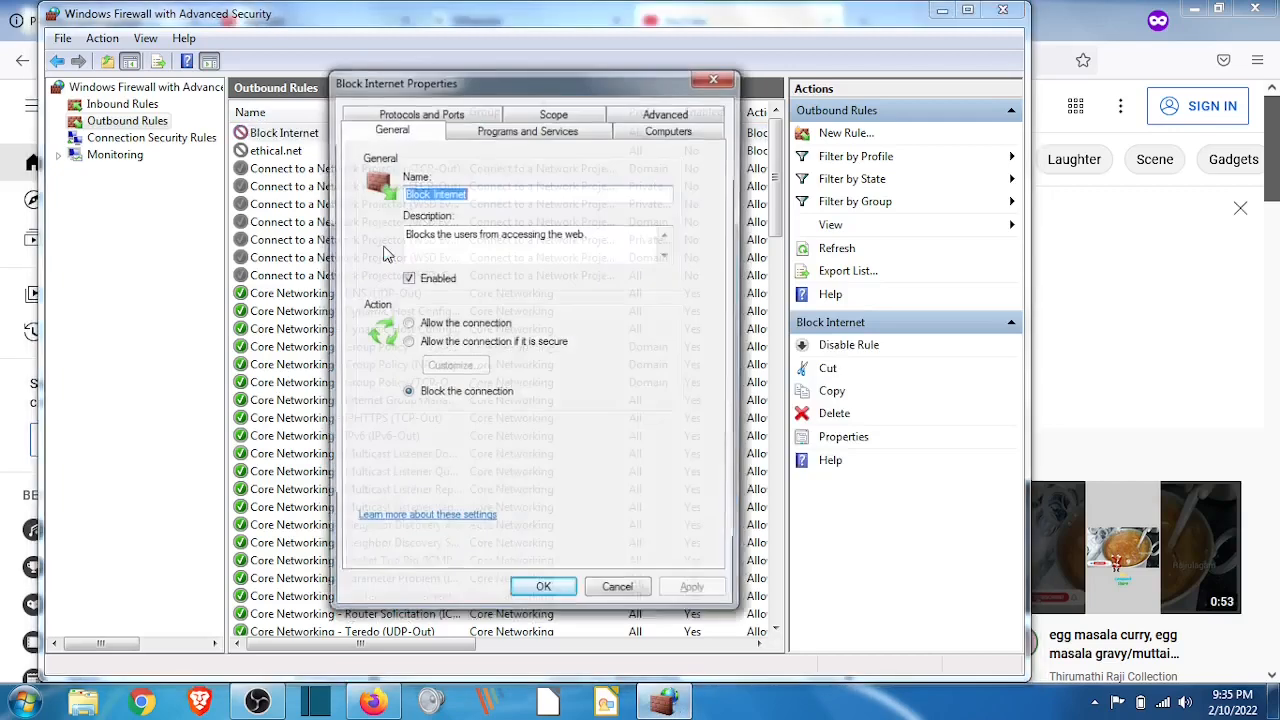
pyautogui.click(428, 114)
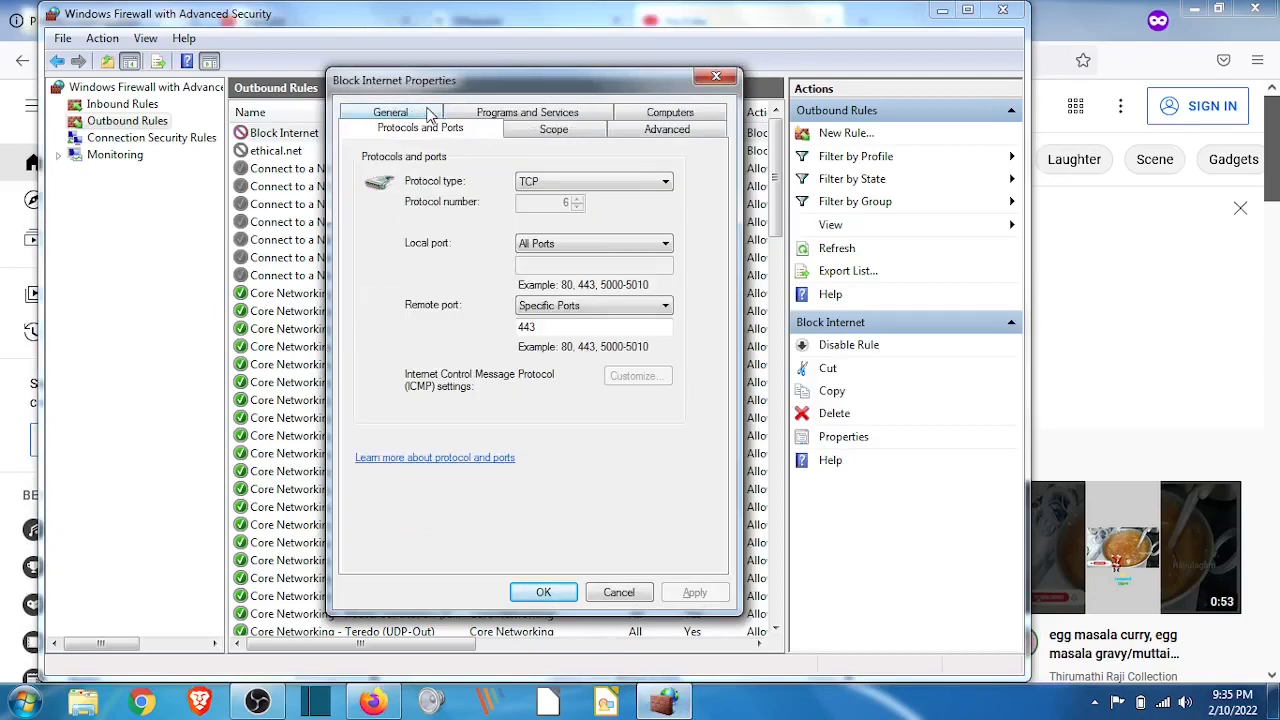
pyautogui.doubleClick(545, 330)
pyautogui.press('BackSpace')
pyautogui.write('80,')
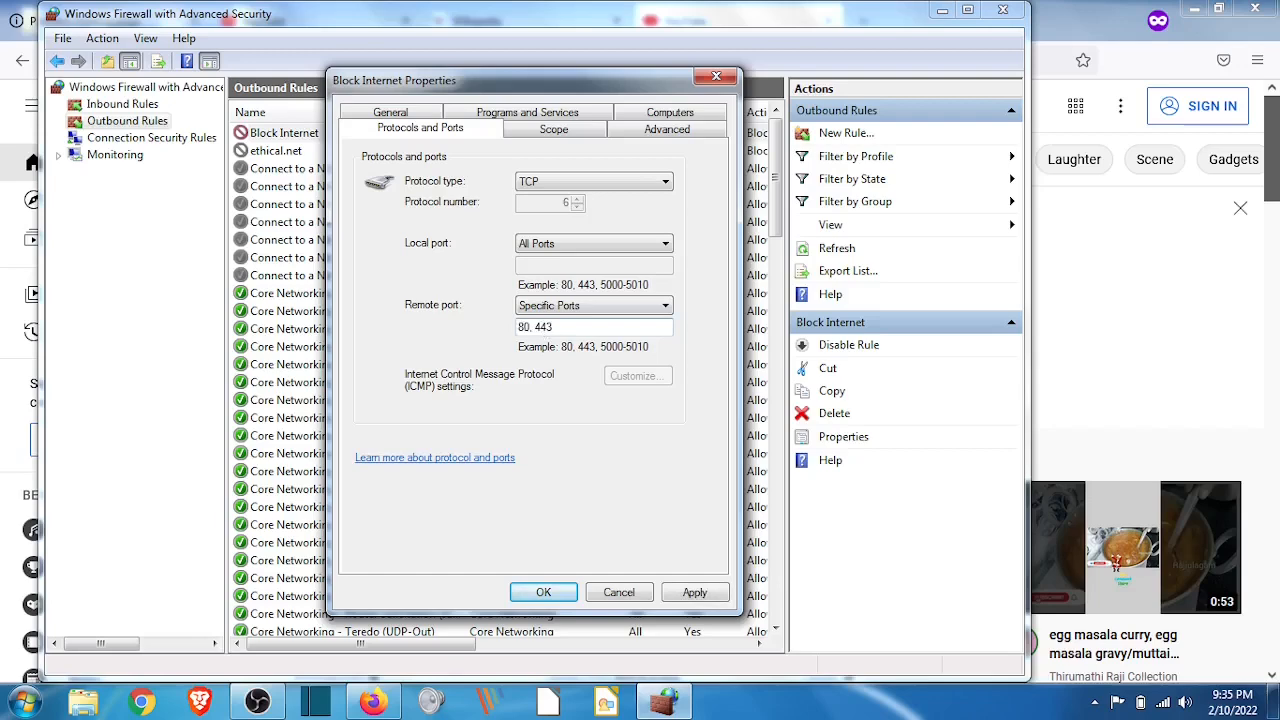
pyautogui.click(543, 592)
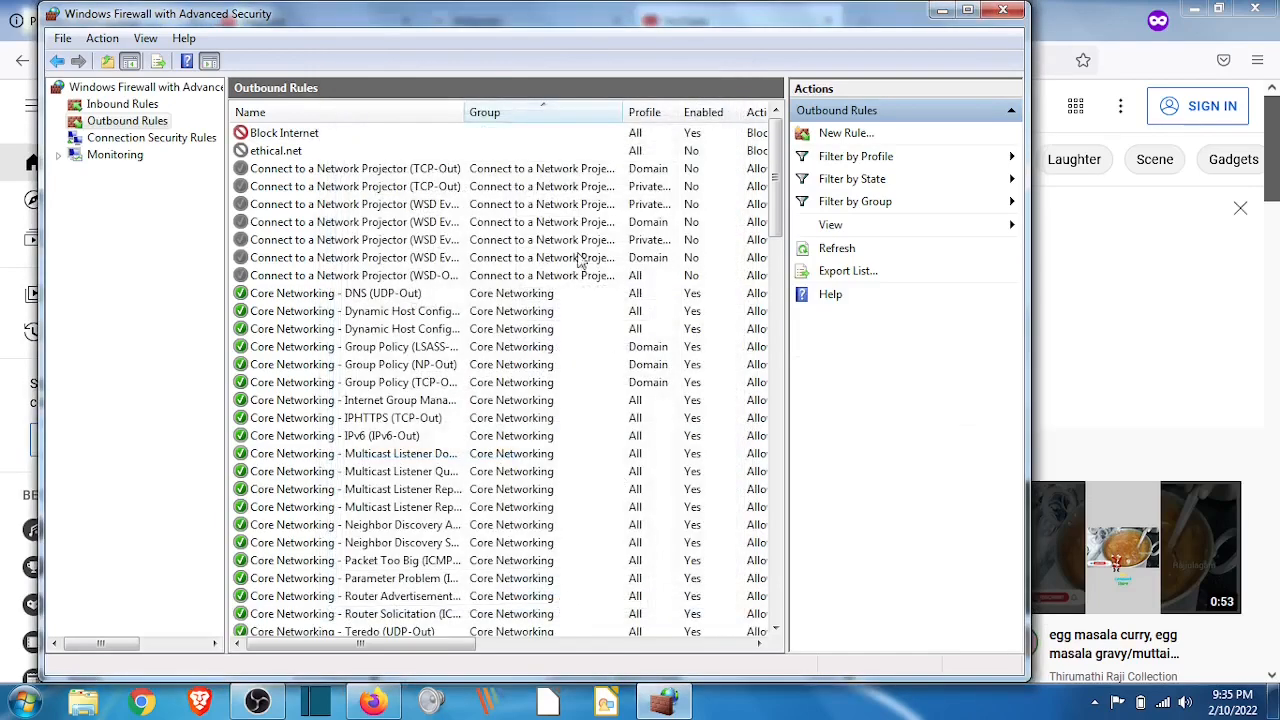
# Switch back to Firefox and reload the open YouTube page to test the rule
pyautogui.click(1072, 42)
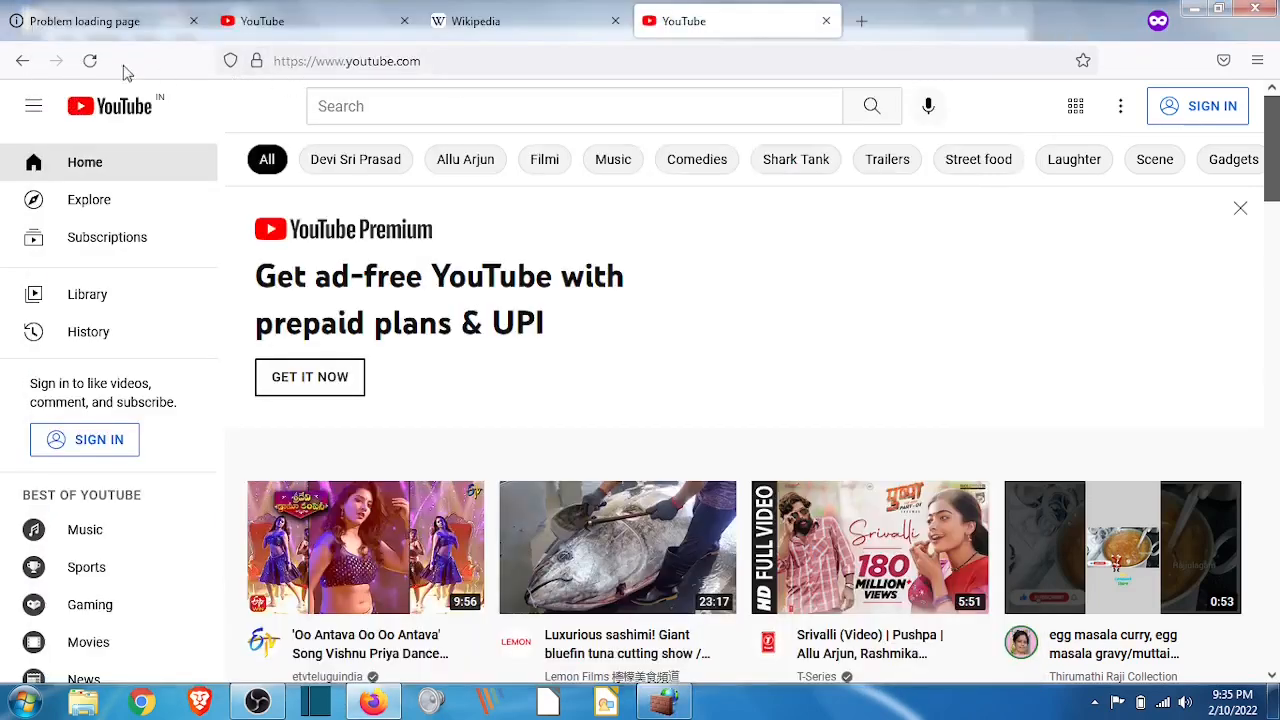
pyautogui.click(92, 62)
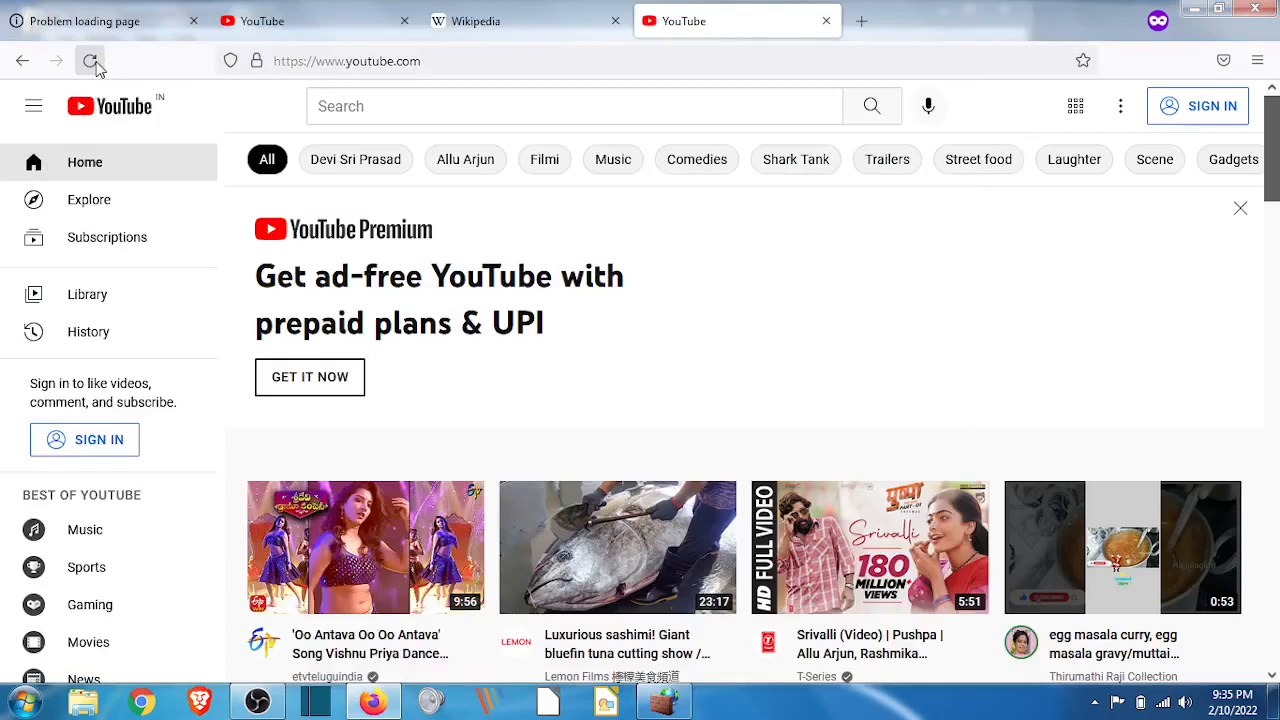
pyautogui.click(92, 62)
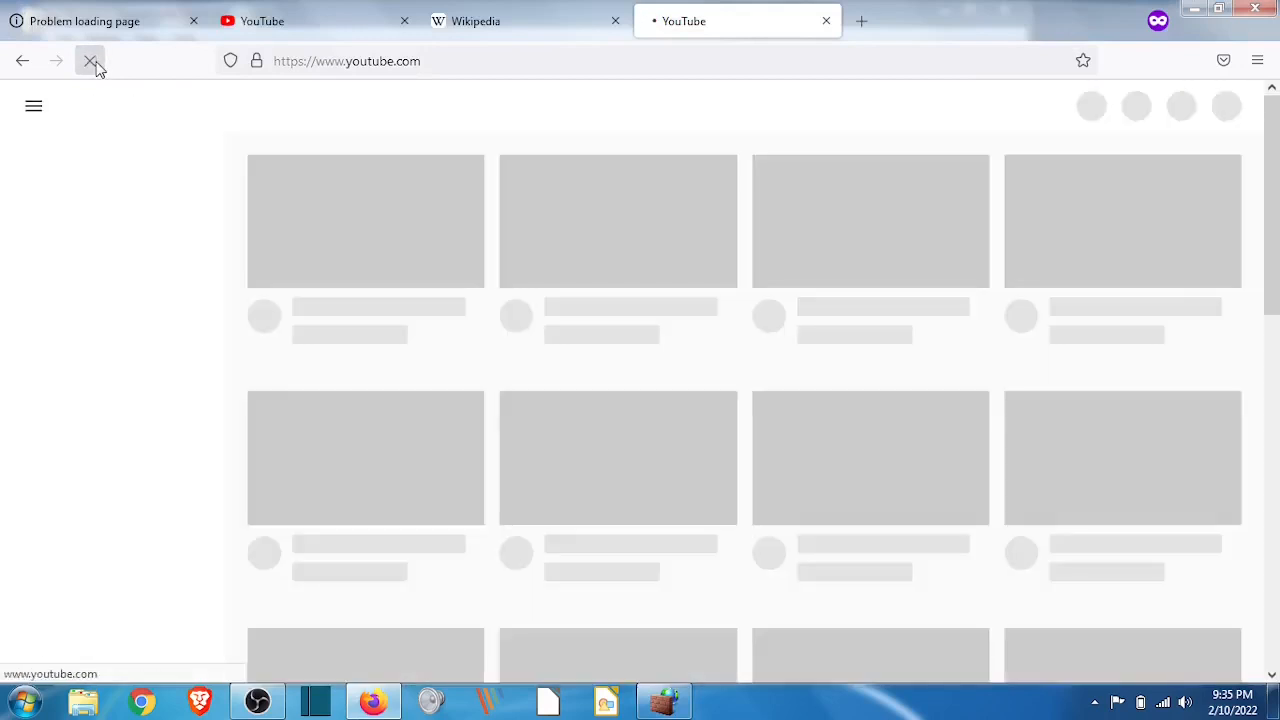
# Open a new tab, glance at the outbound rules in Windows Firewall, and load youtube.com in the new tab
pyautogui.click(853, 26)
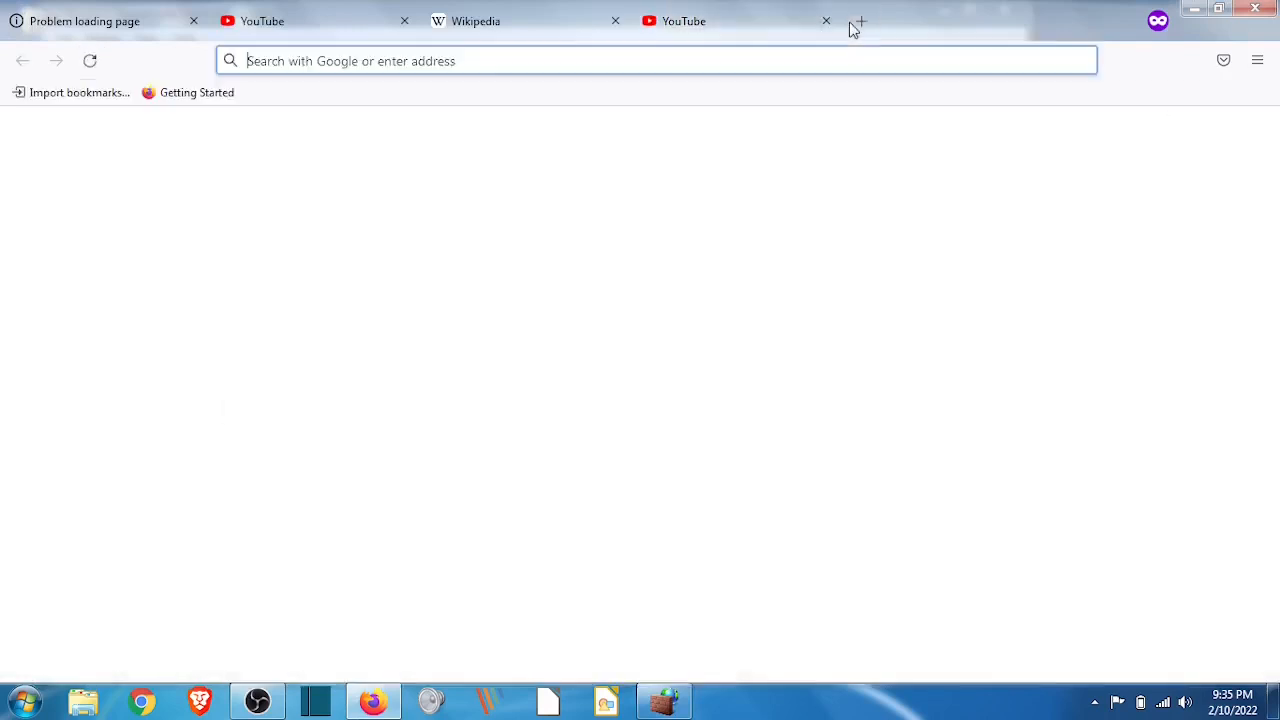
pyautogui.click(672, 703)
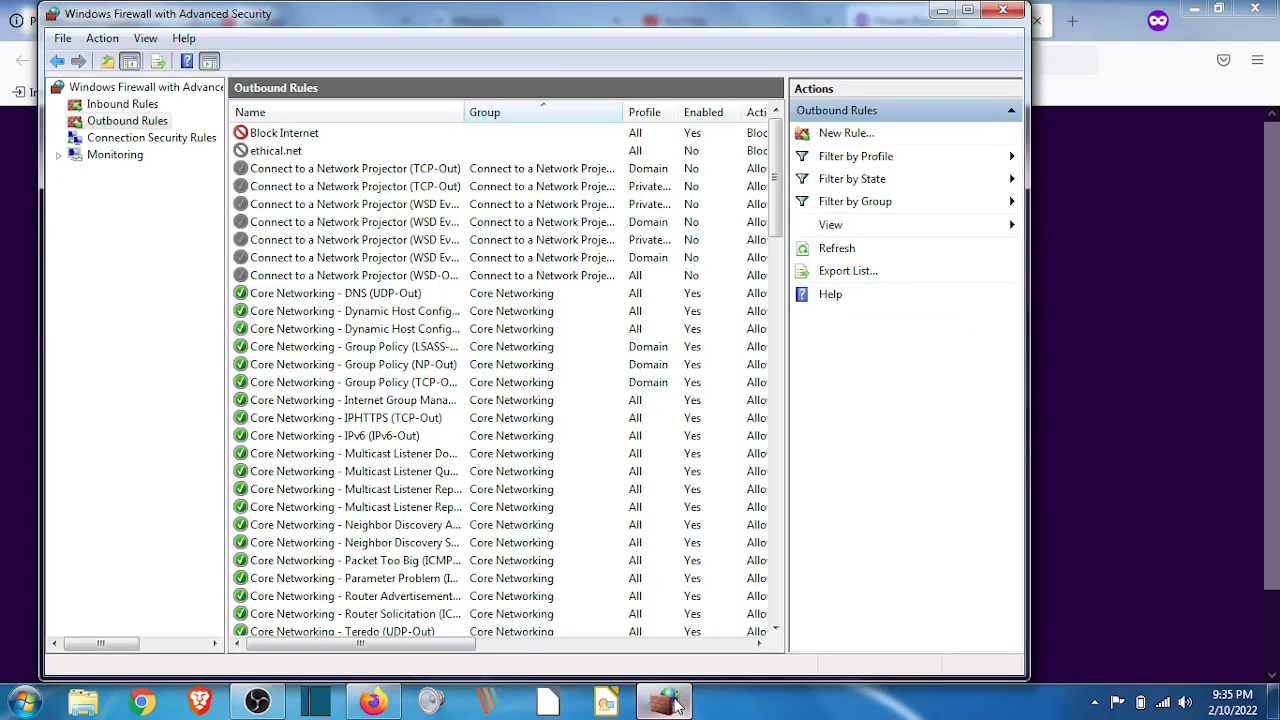
pyautogui.click(672, 703)
pyautogui.click(440, 64)
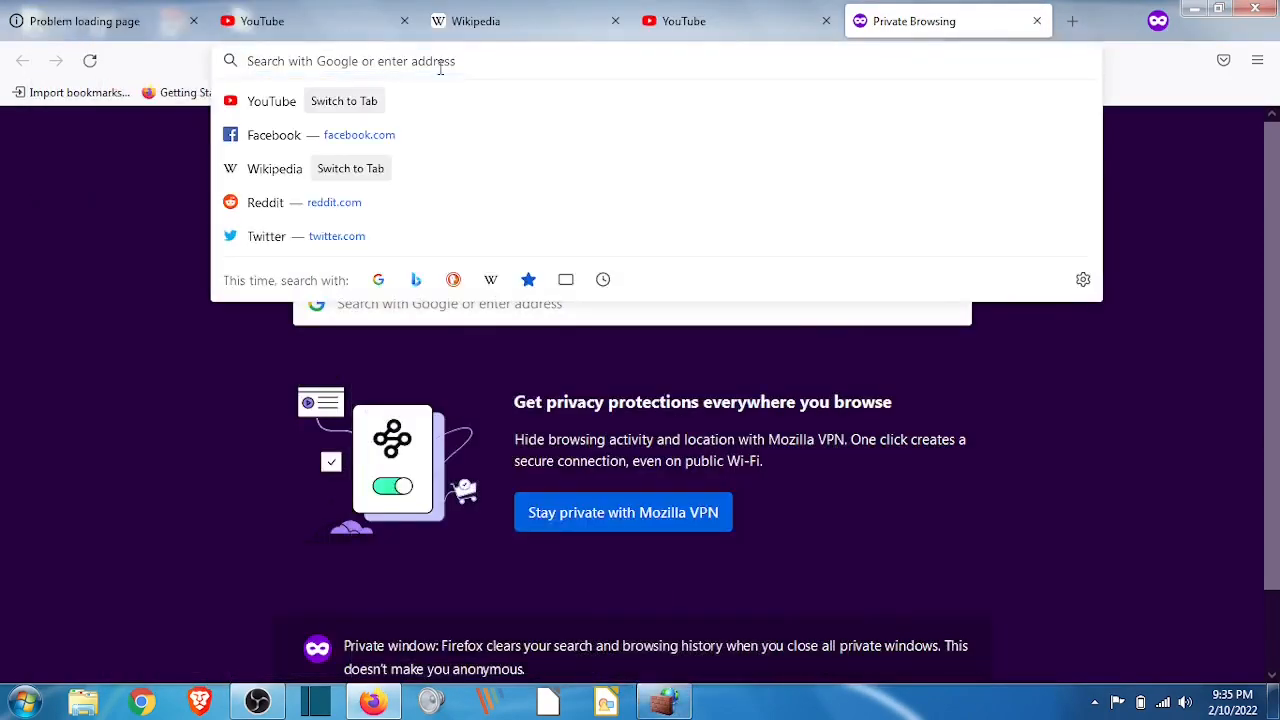
pyautogui.write('youtube.')
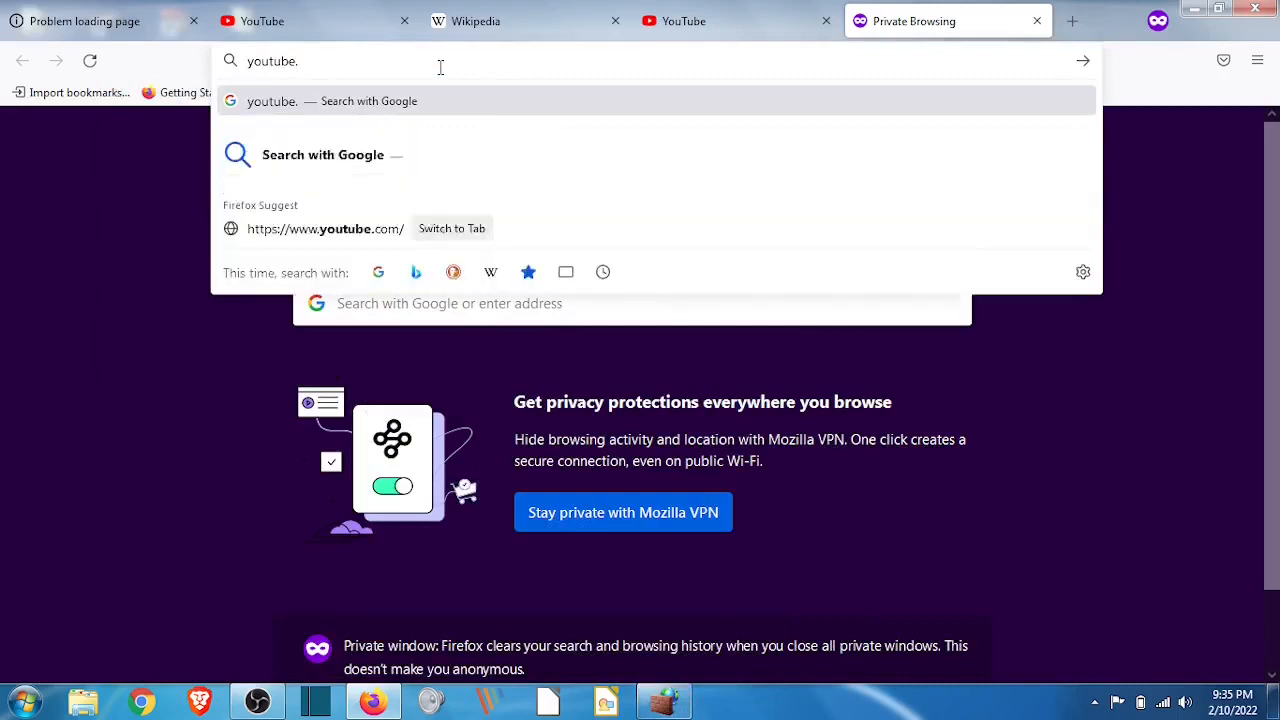
pyautogui.write('com')
pyautogui.press('Return')
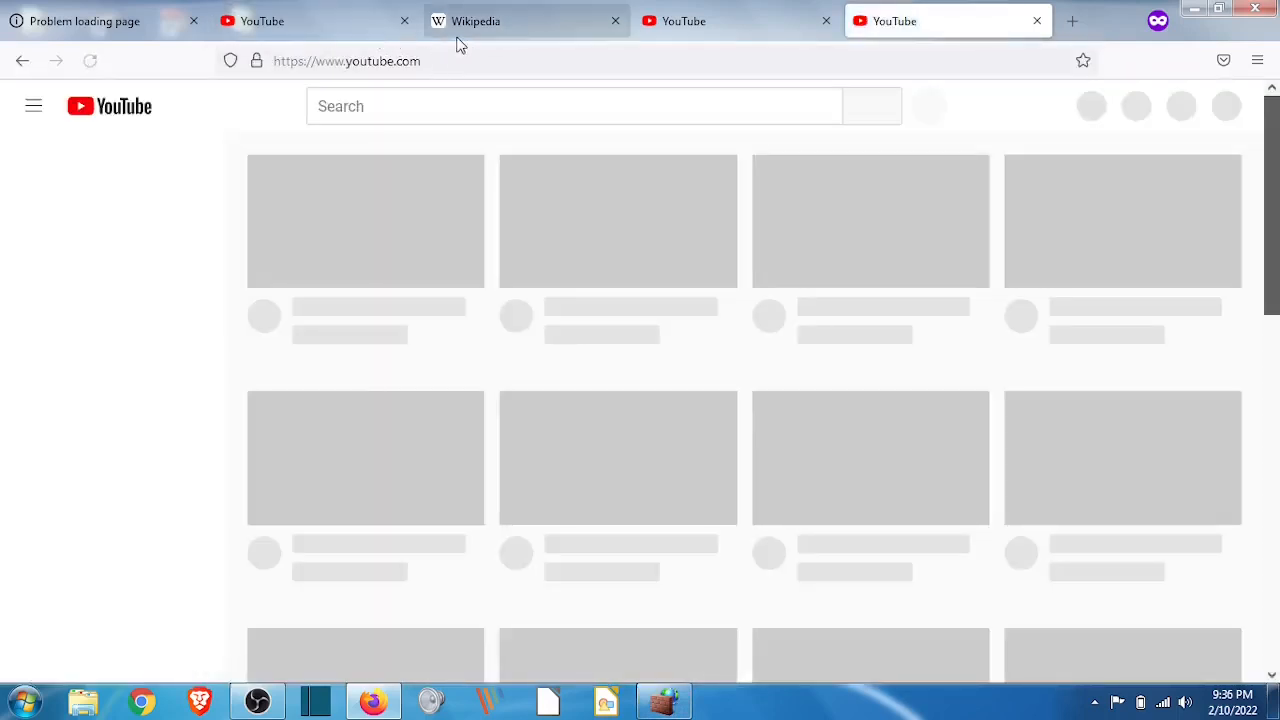
# Glance at an open YouTube tab, load duckduckgo.com in a new tab, and retry the address to test the rule
pyautogui.click(289, 31)
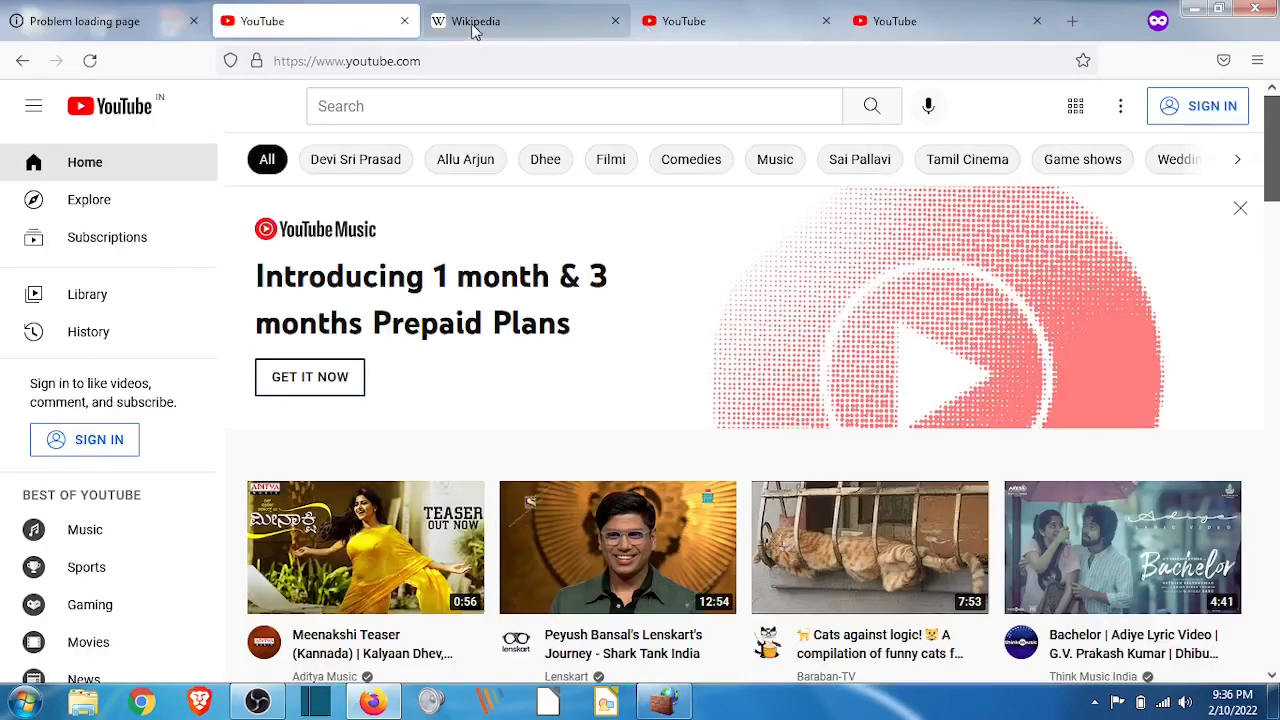
pyautogui.click(1068, 21)
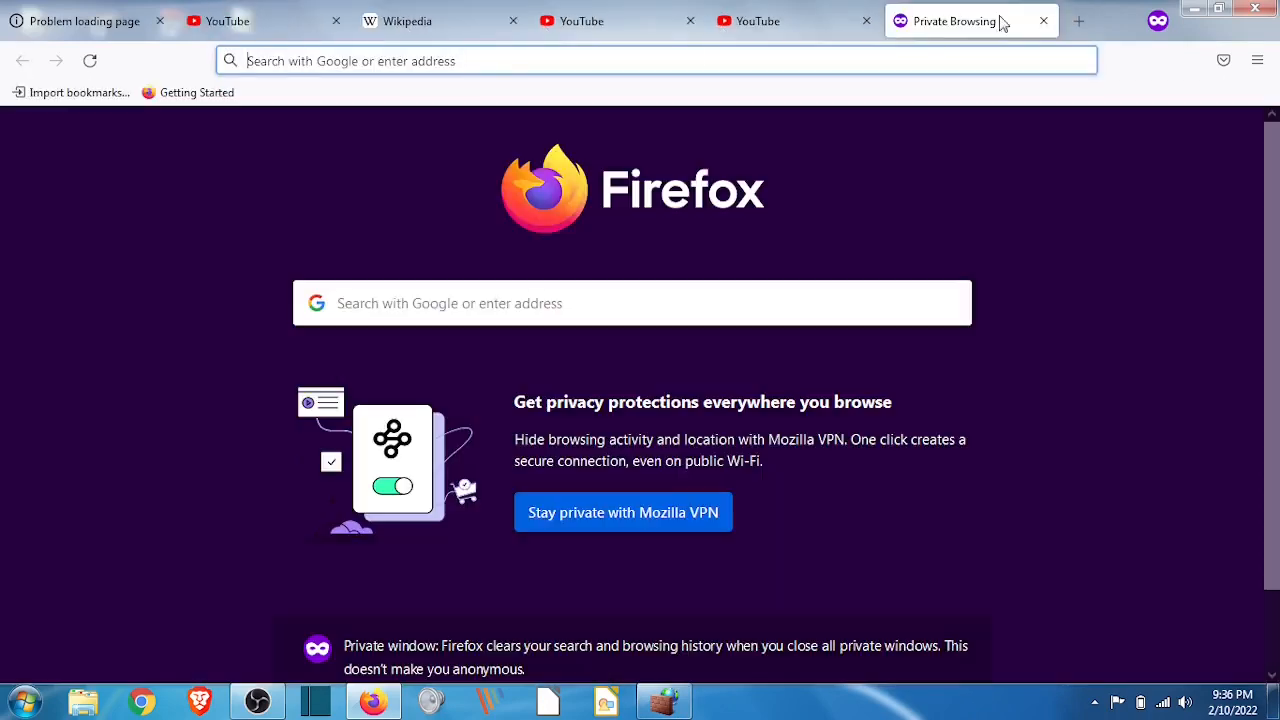
pyautogui.click(521, 63)
pyautogui.write('duckdu')
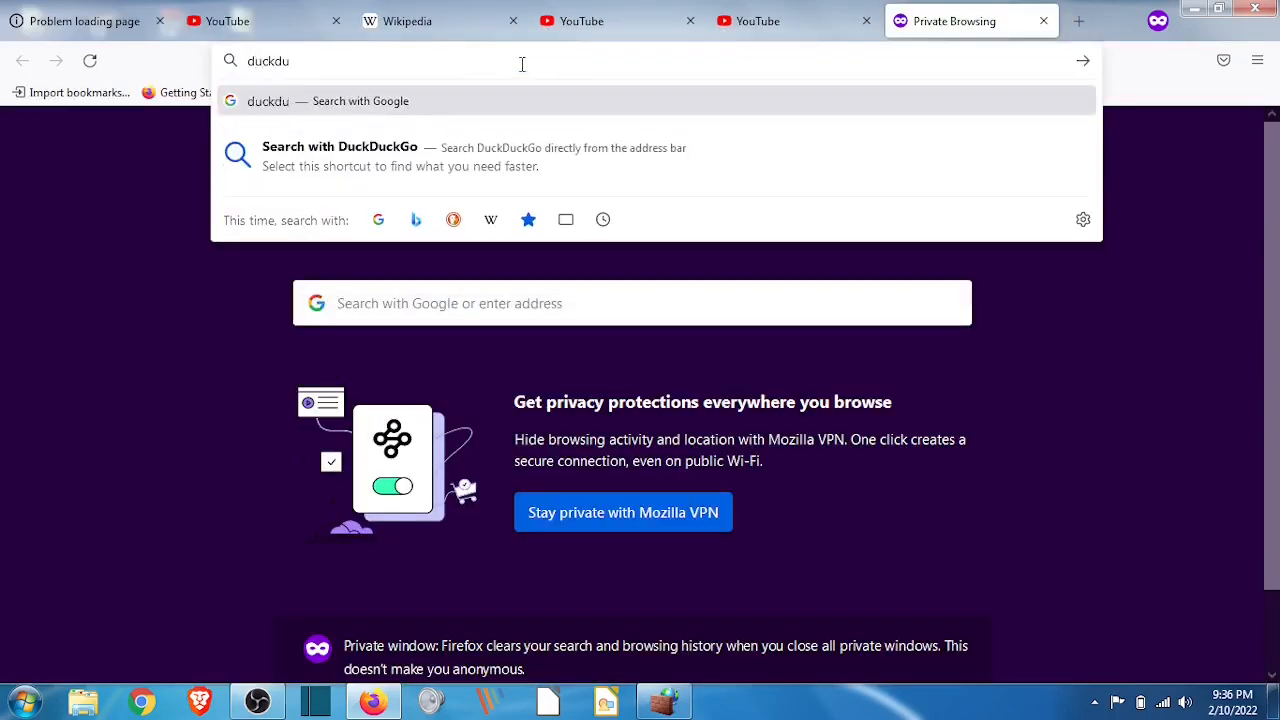
pyautogui.write('ckgo.com')
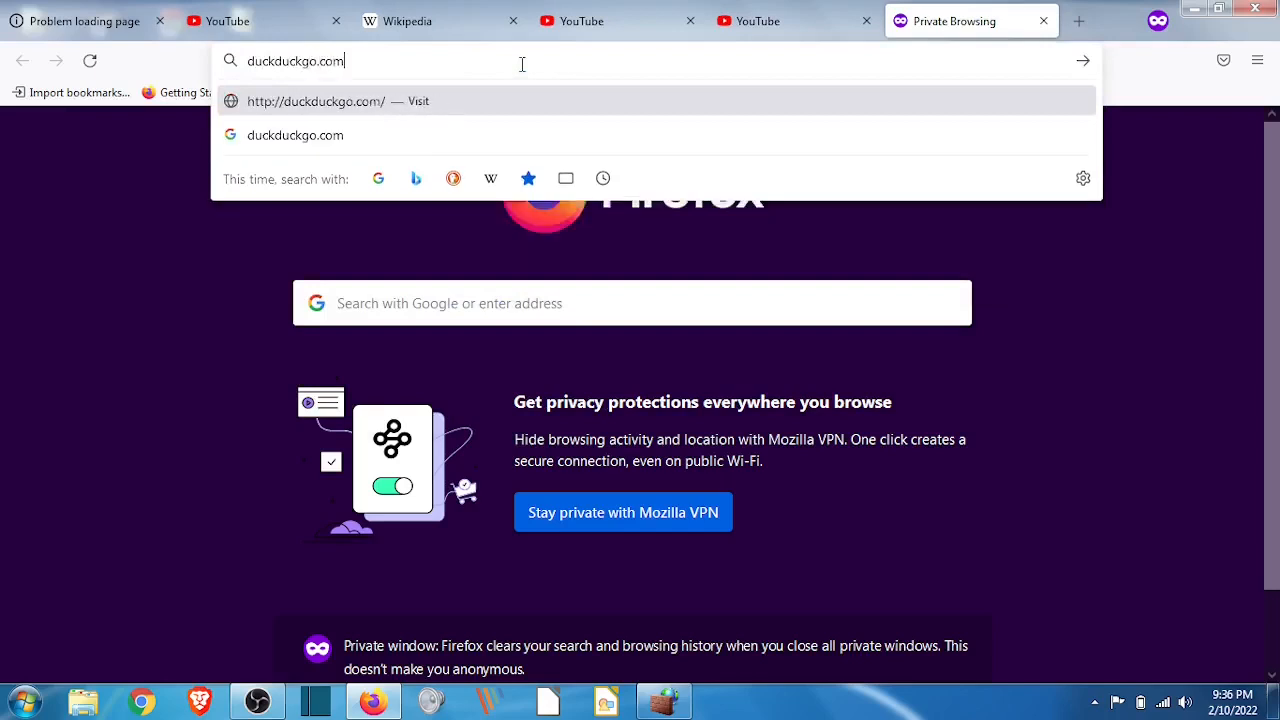
pyautogui.press('Return')
pyautogui.click(521, 63)
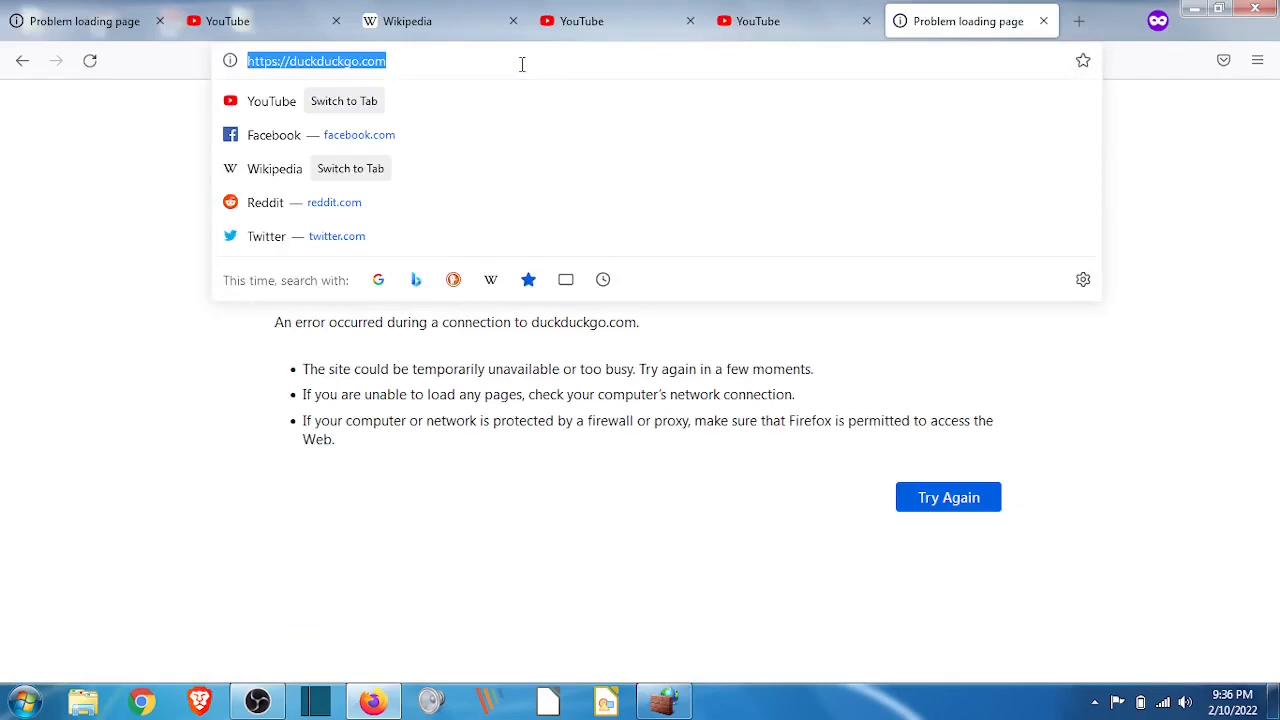
pyautogui.press('Return')
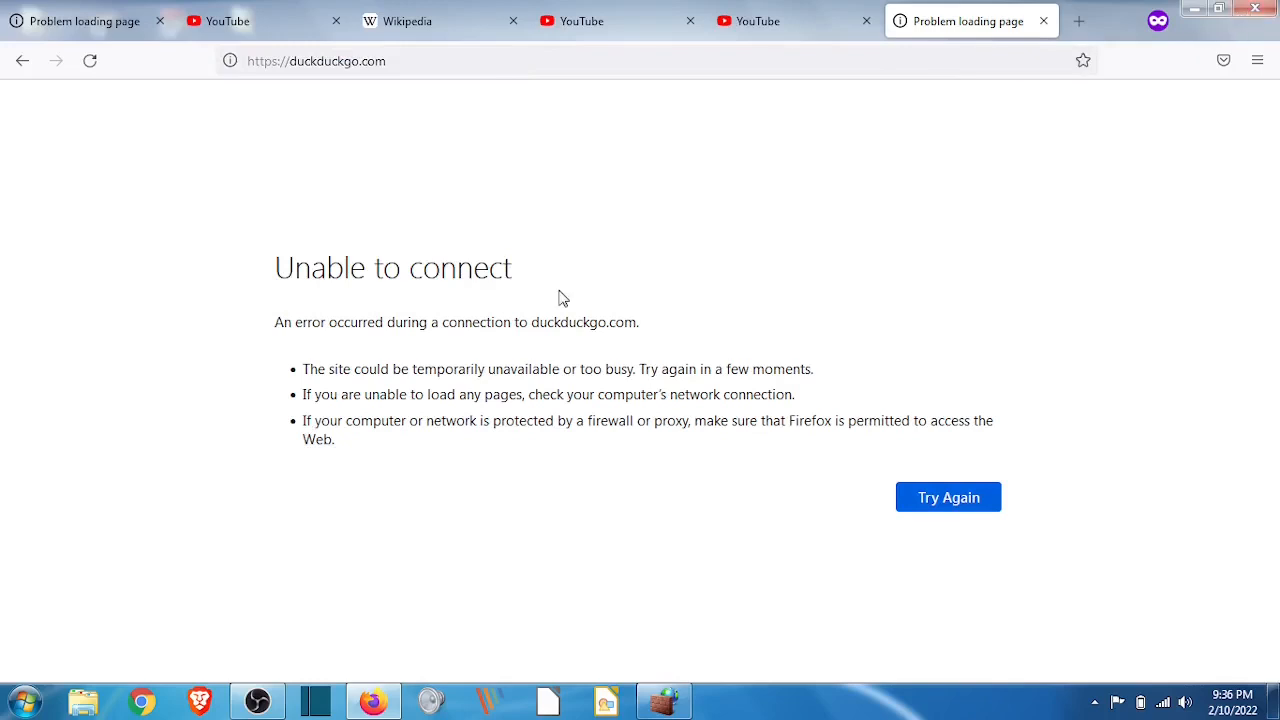
# Open a new private window and load youtube.com in it to test the block
pyautogui.hotkey('ctrl', 'shift', 'p')
pyautogui.write('you')
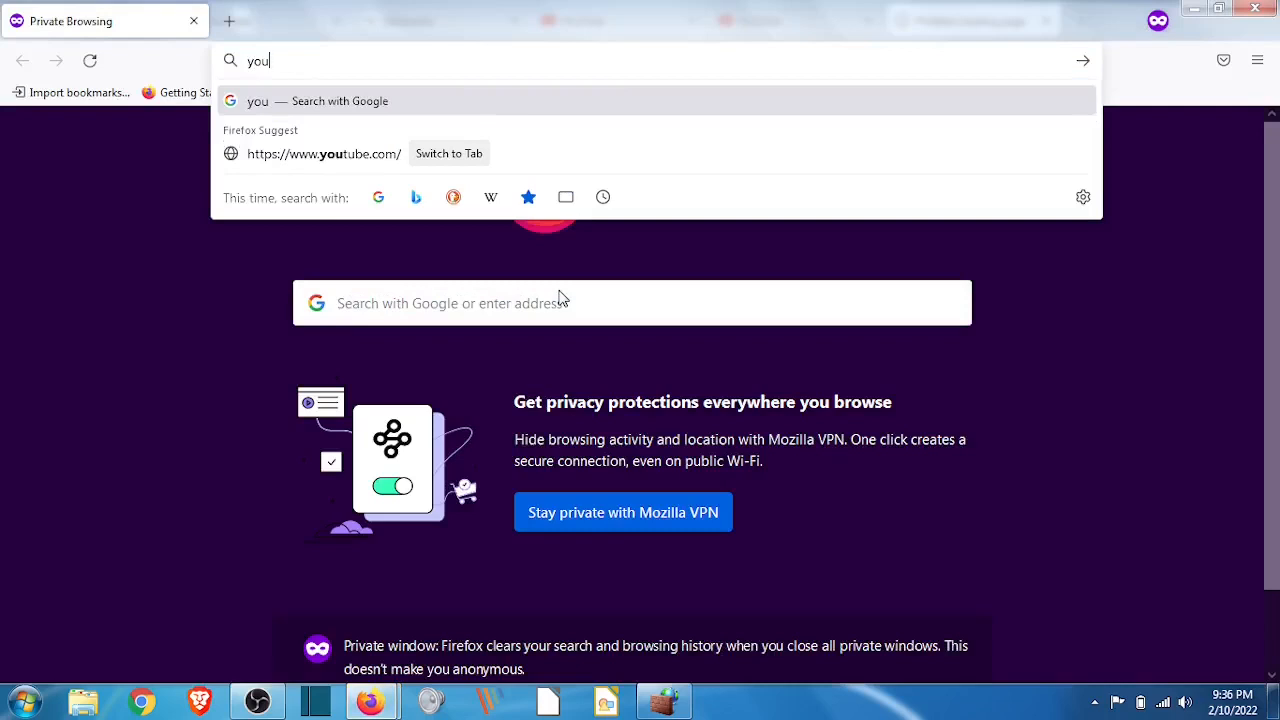
pyautogui.write('tube.com')
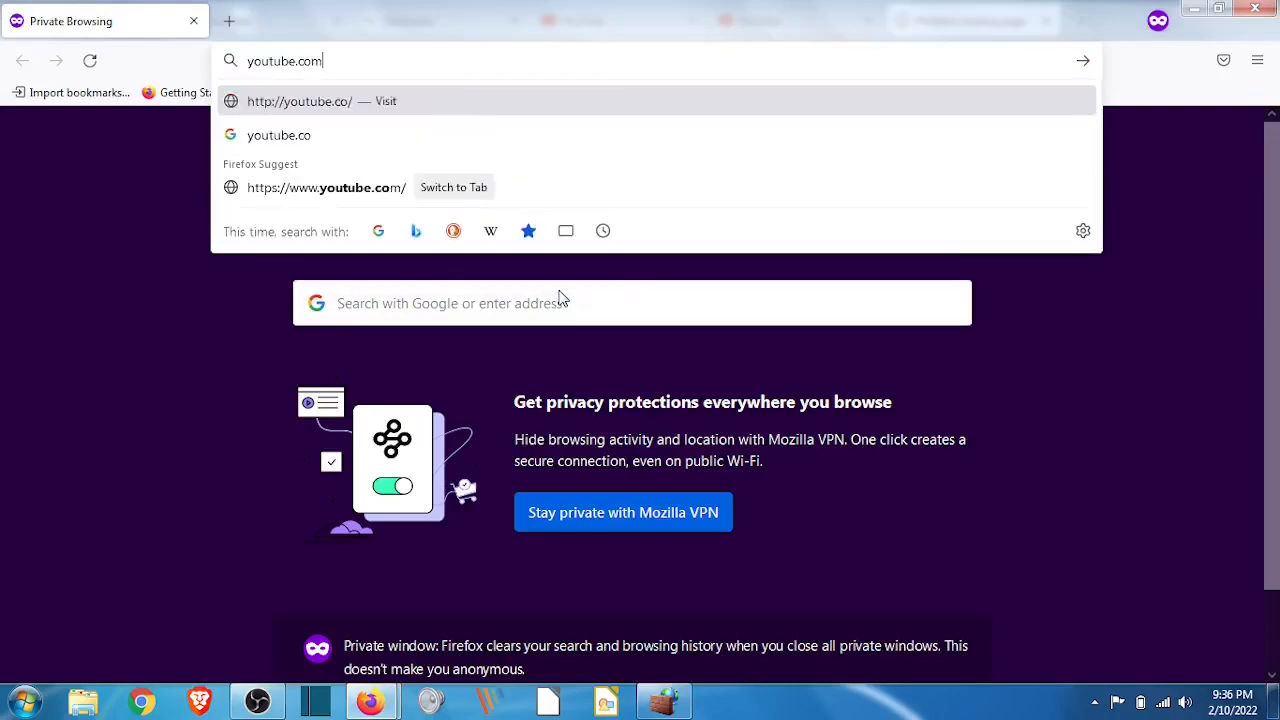
pyautogui.press('Return')
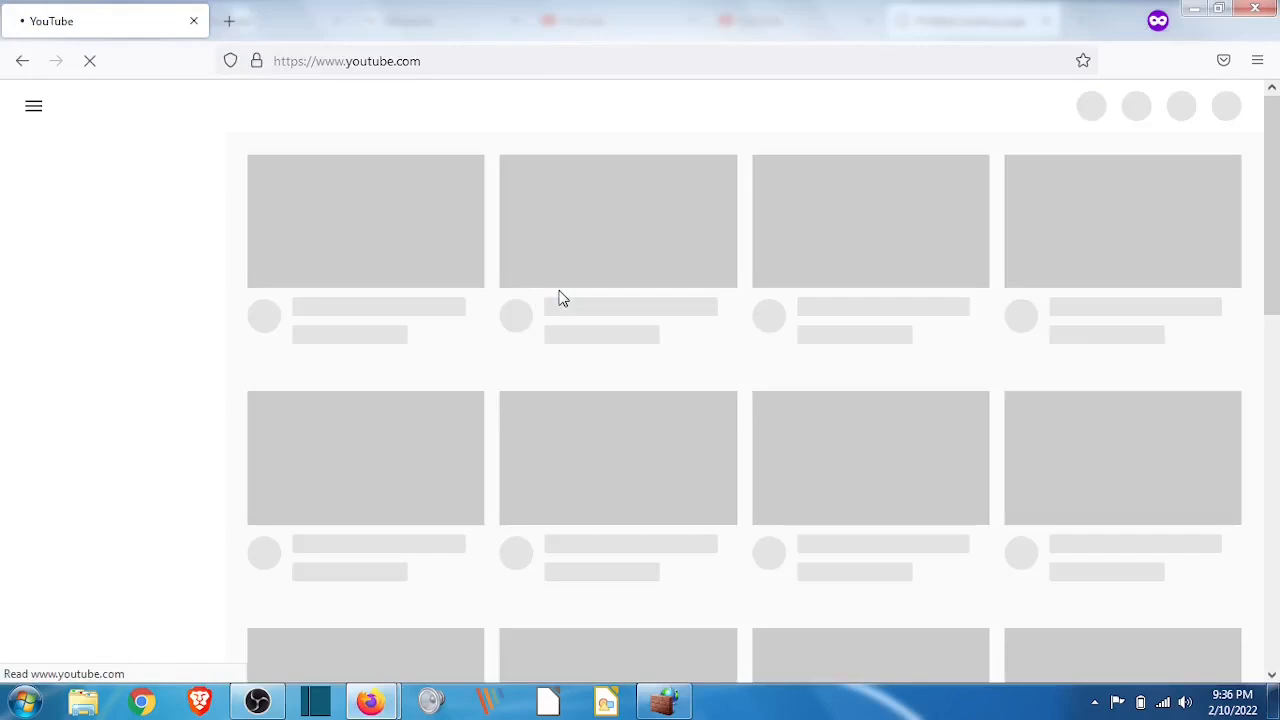
# Close both Firefox windows and restart Firefox in a private window with the default profile
pyautogui.click(1262, 10)
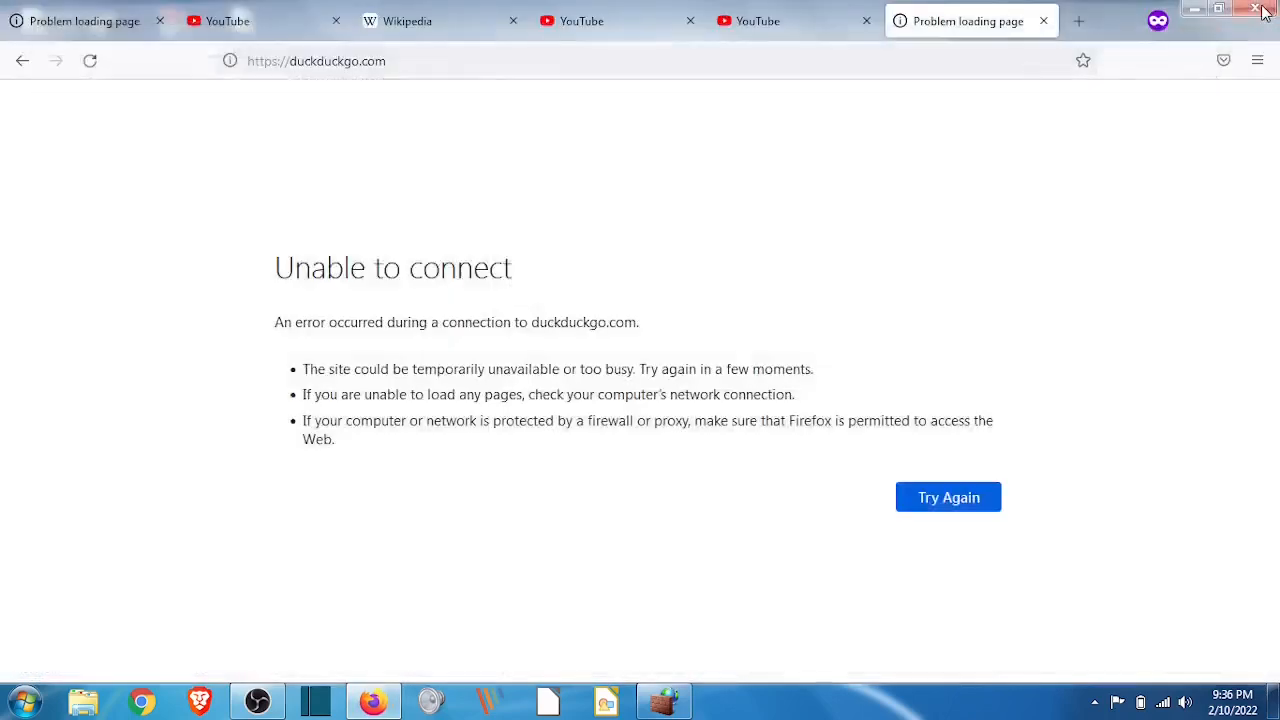
pyautogui.click(1262, 10)
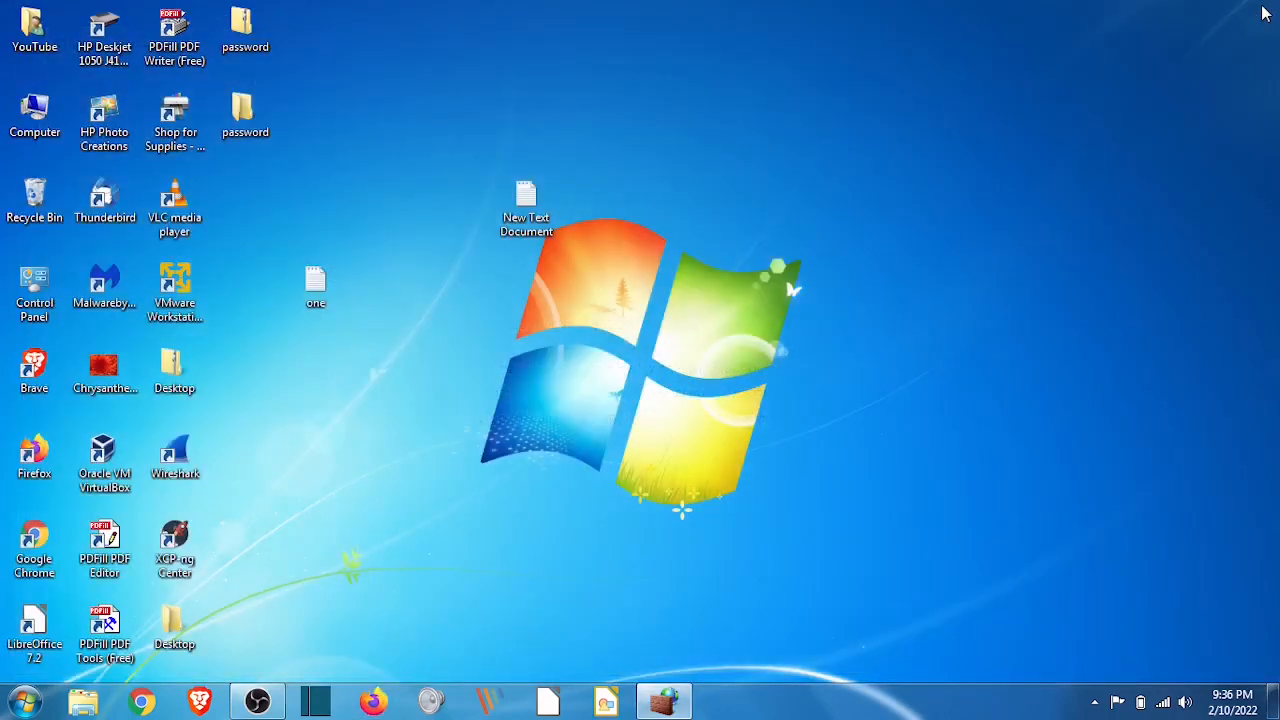
pyautogui.rightClick(385, 703)
pyautogui.click(384, 589)
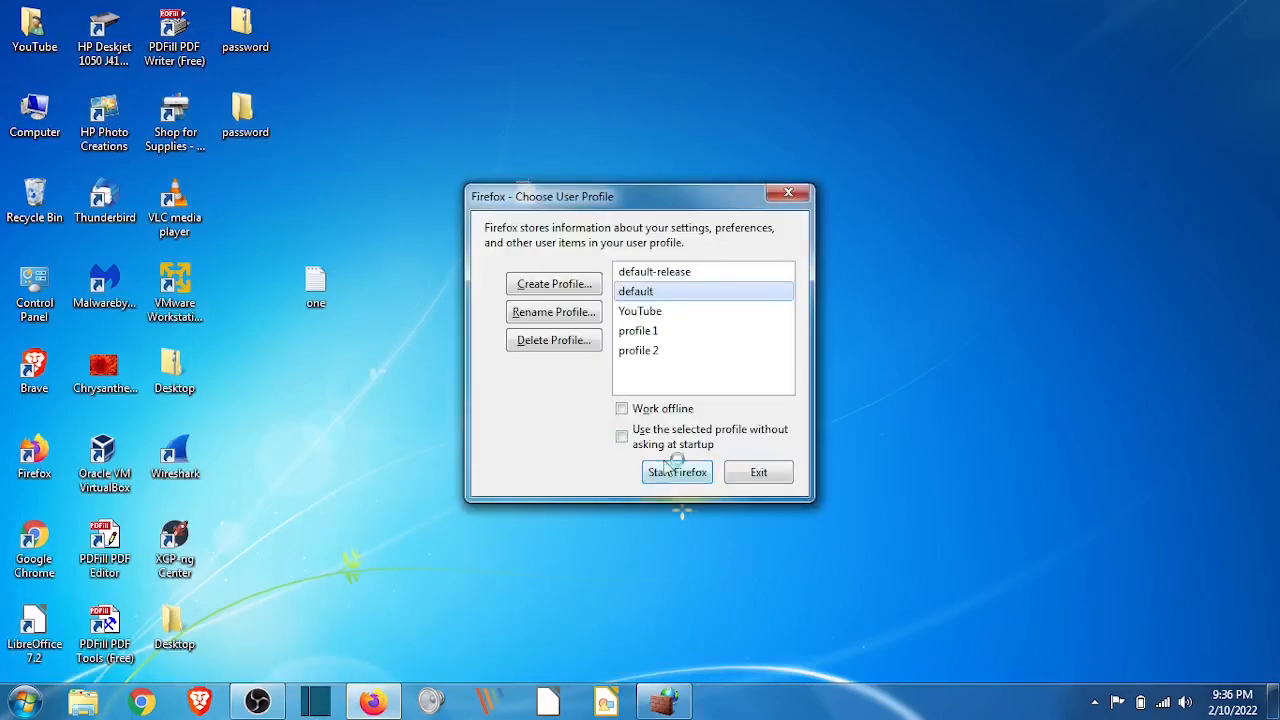
pyautogui.click(672, 471)
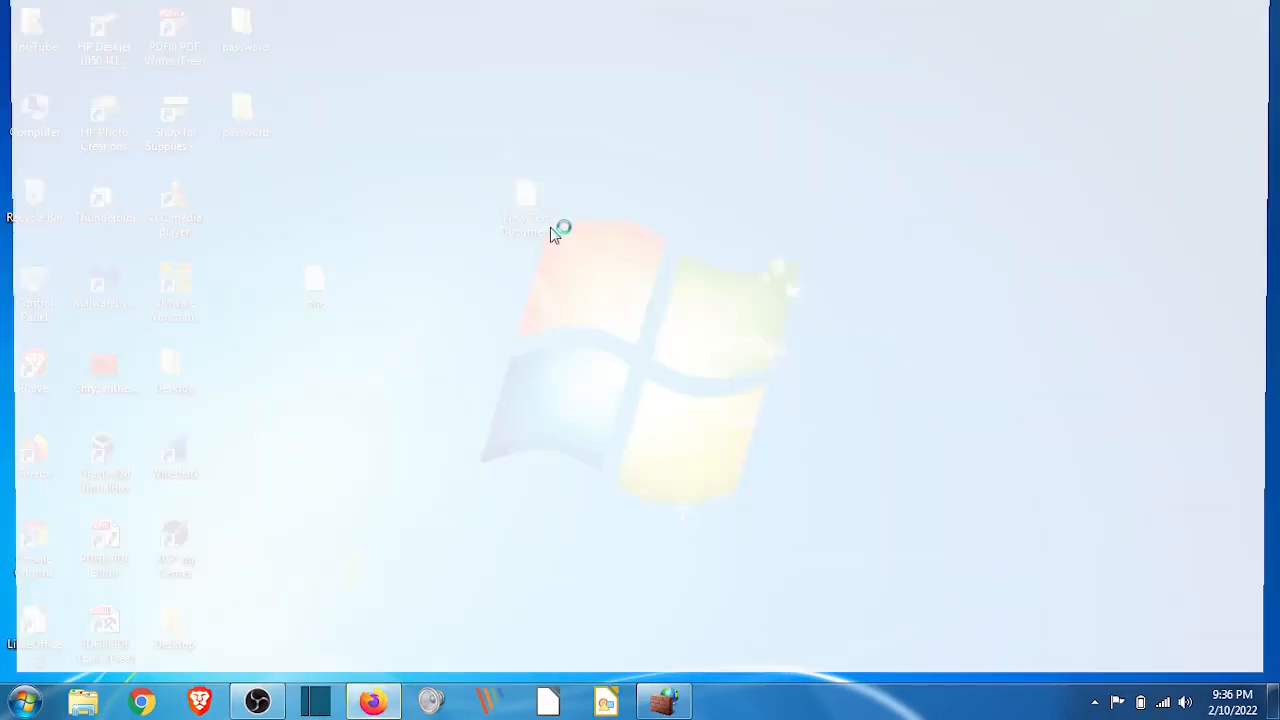
# Load youtube.com in the freshly started private window to retest the firewall rule
pyautogui.write('yout')
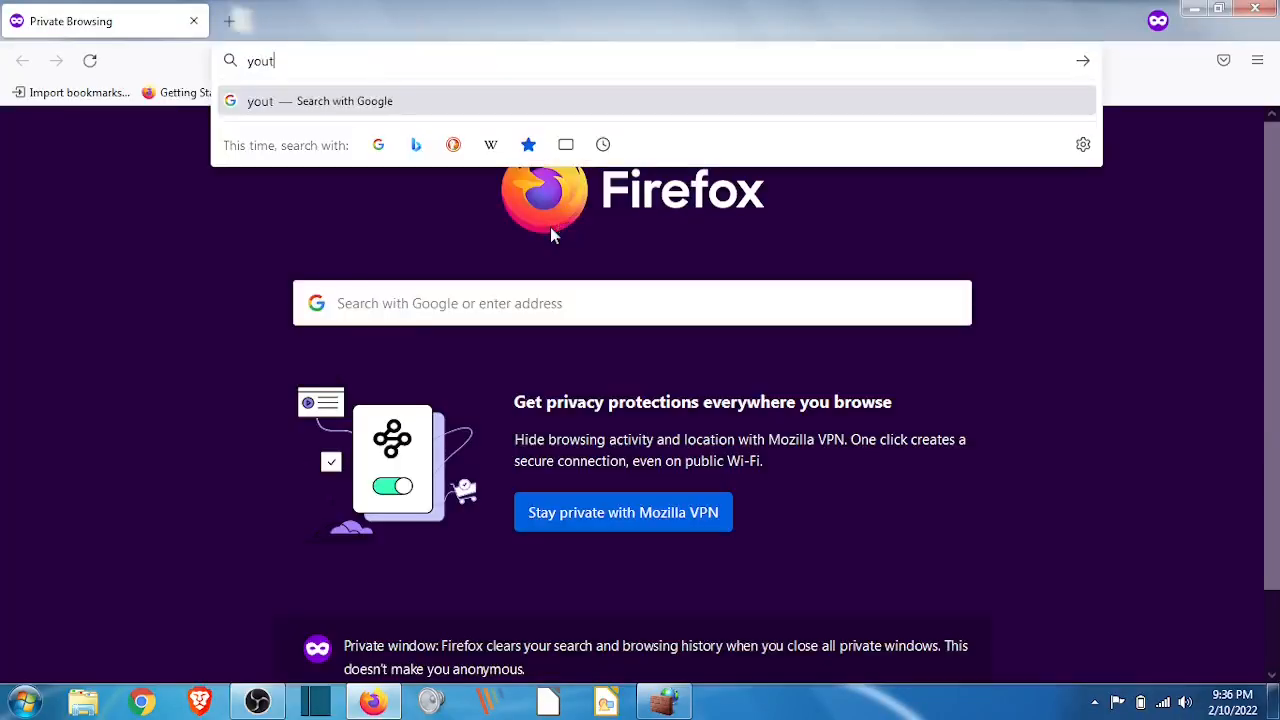
pyautogui.write('ube.com')
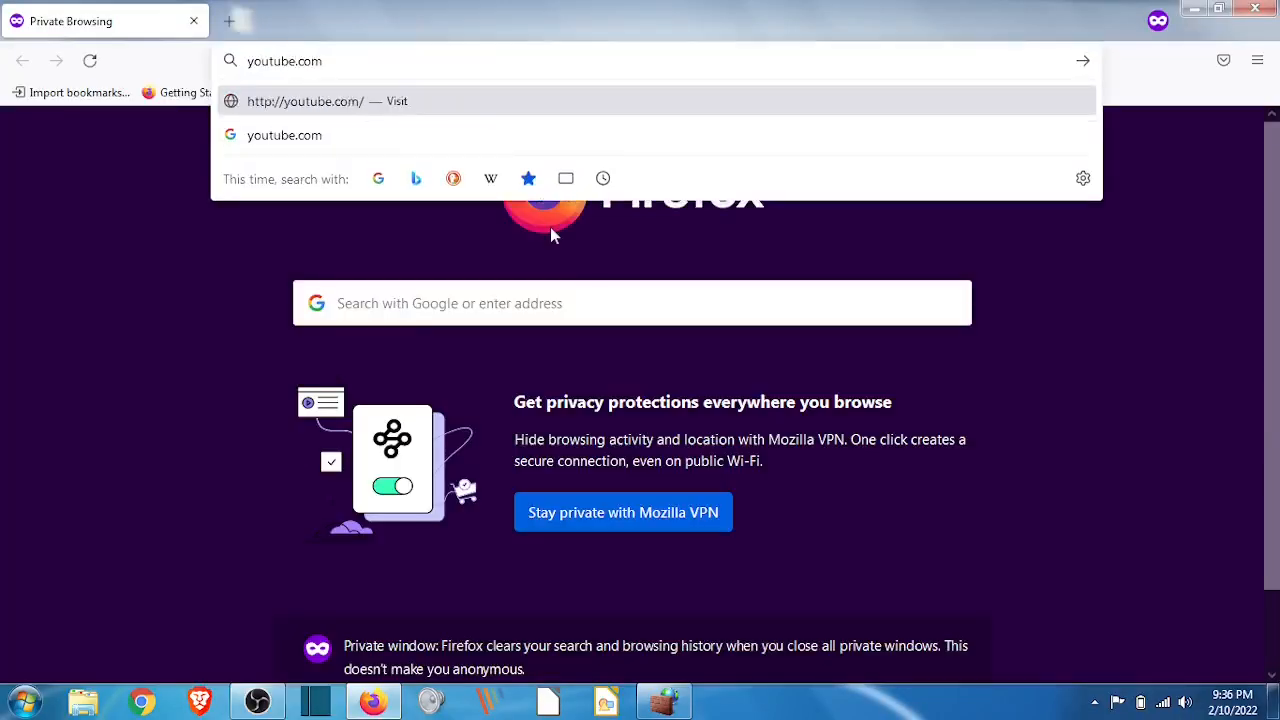
pyautogui.press('Return')
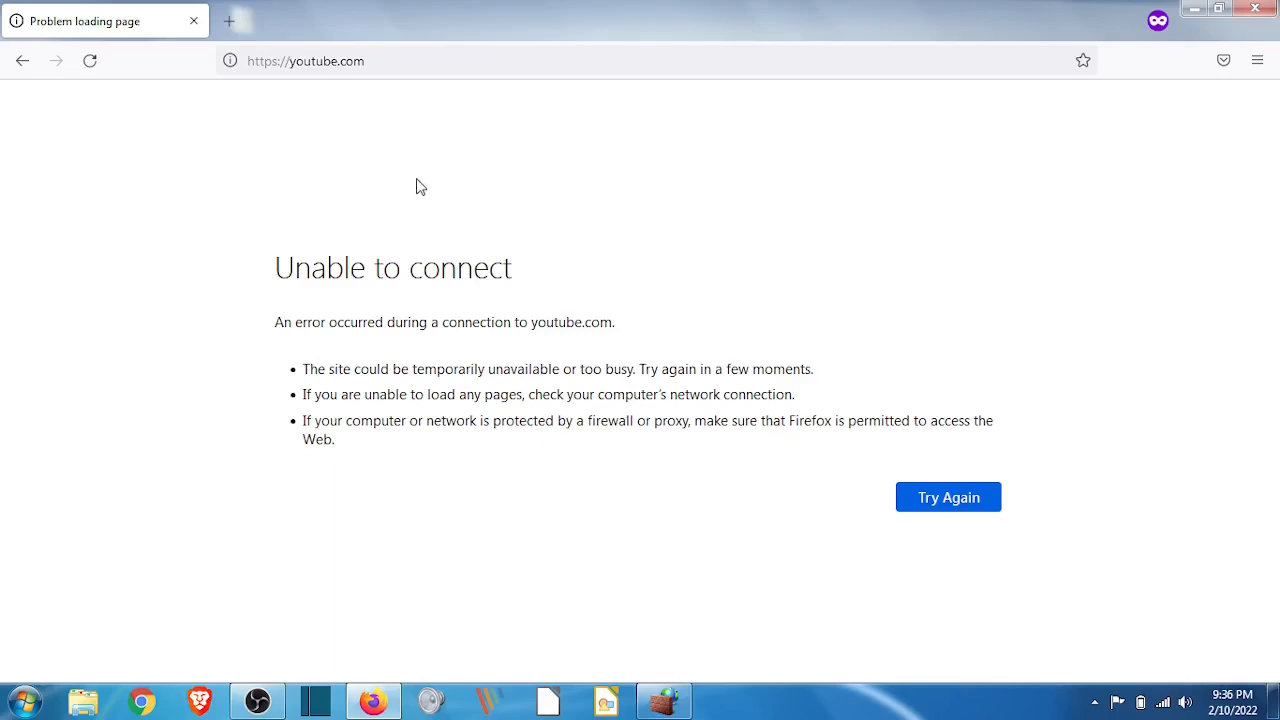
# Show the outbound rules in Windows Firewall, and minimize both the Firefox and firewall windows
pyautogui.click(668, 703)
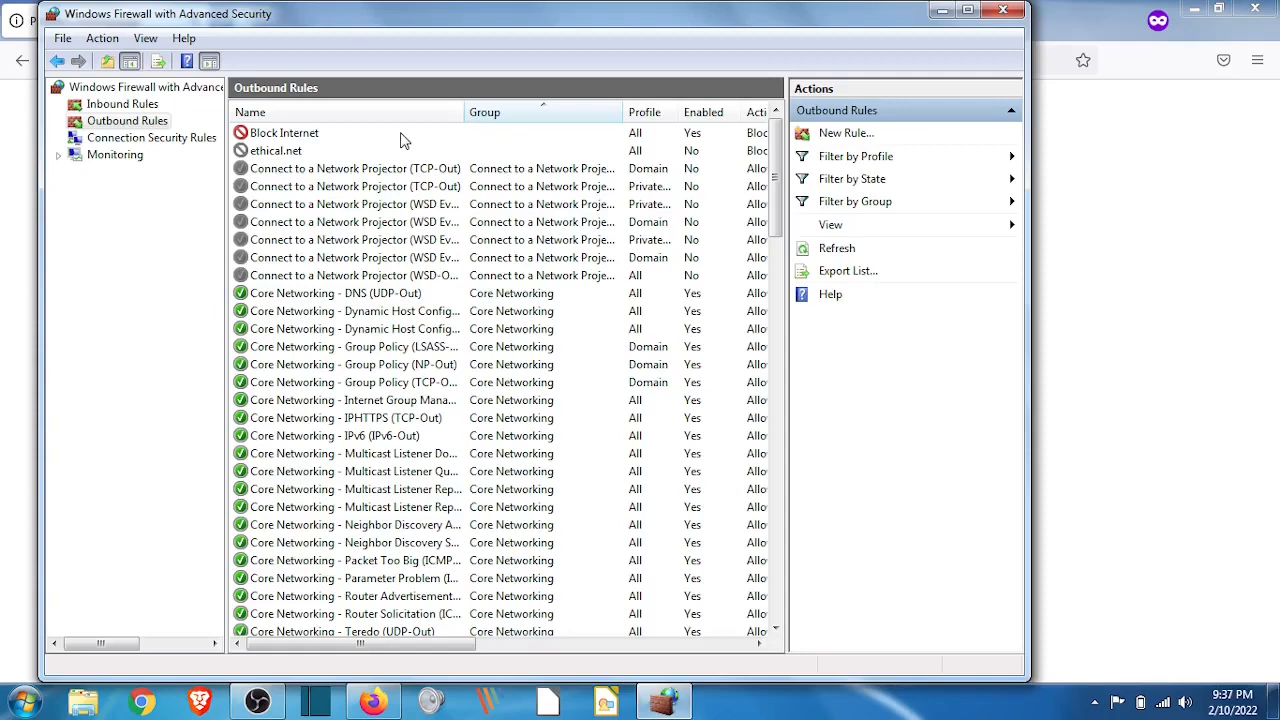
pyautogui.click(1190, 12)
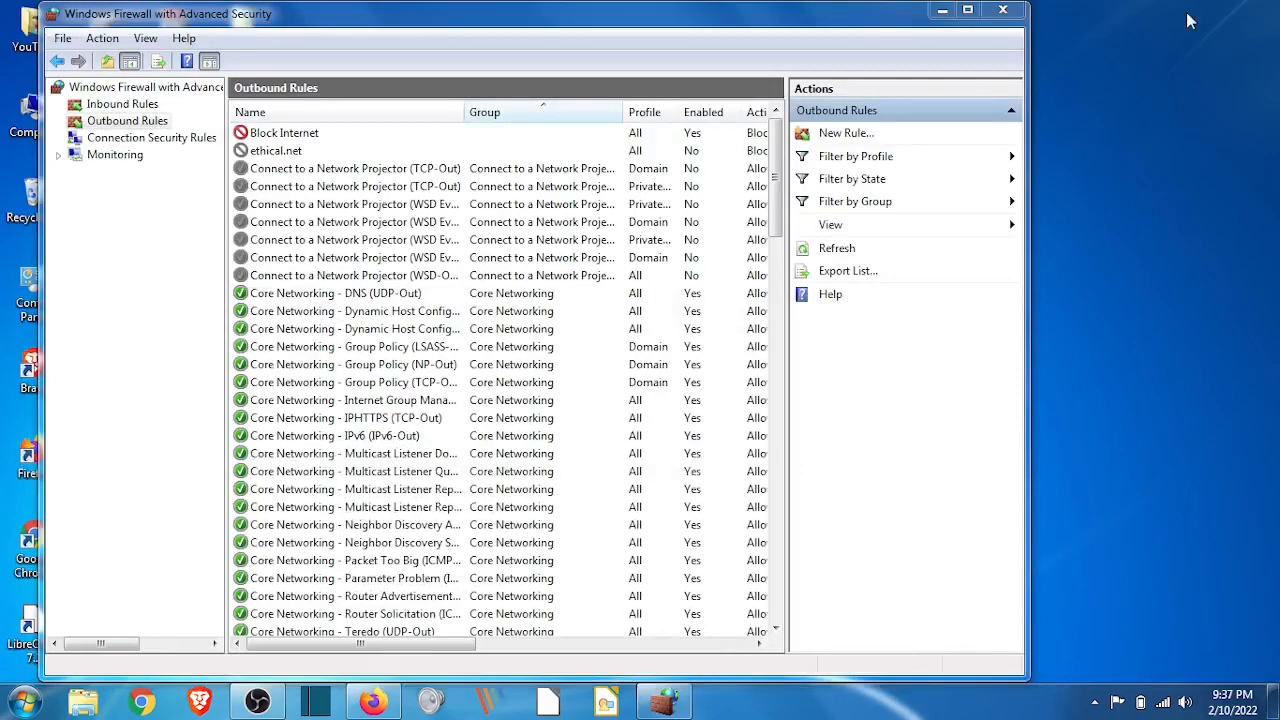
pyautogui.click(942, 12)
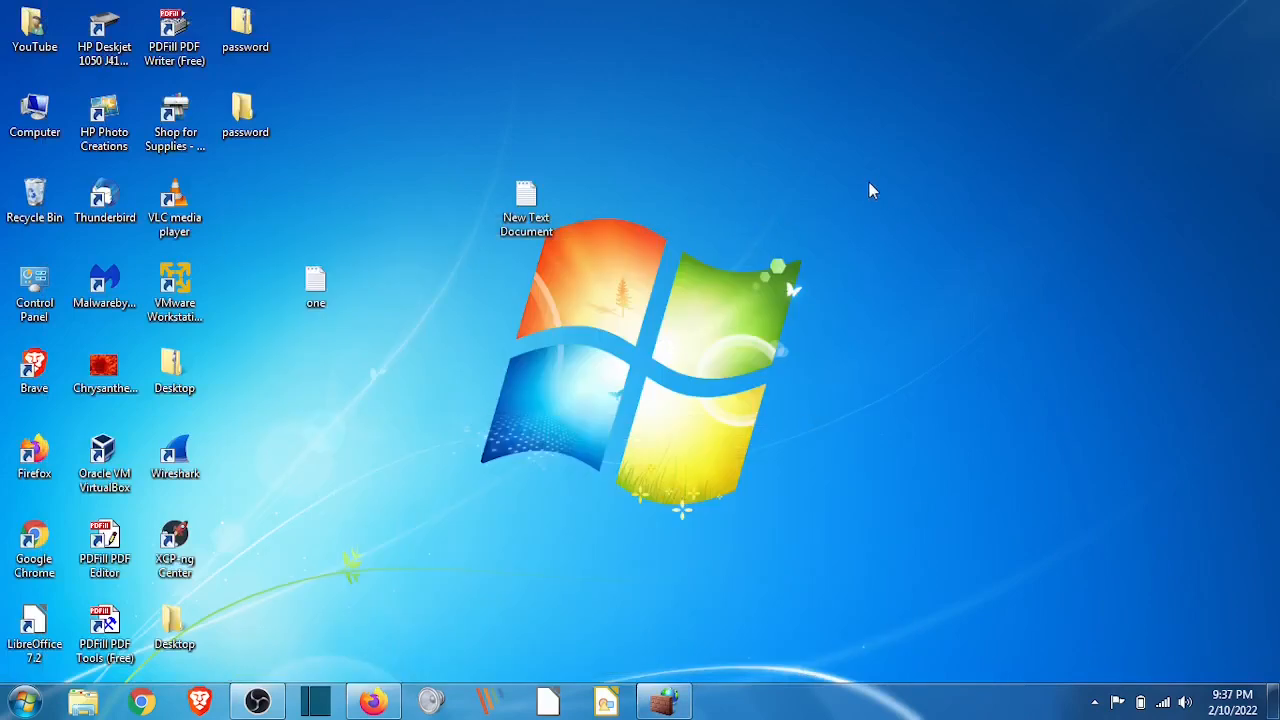